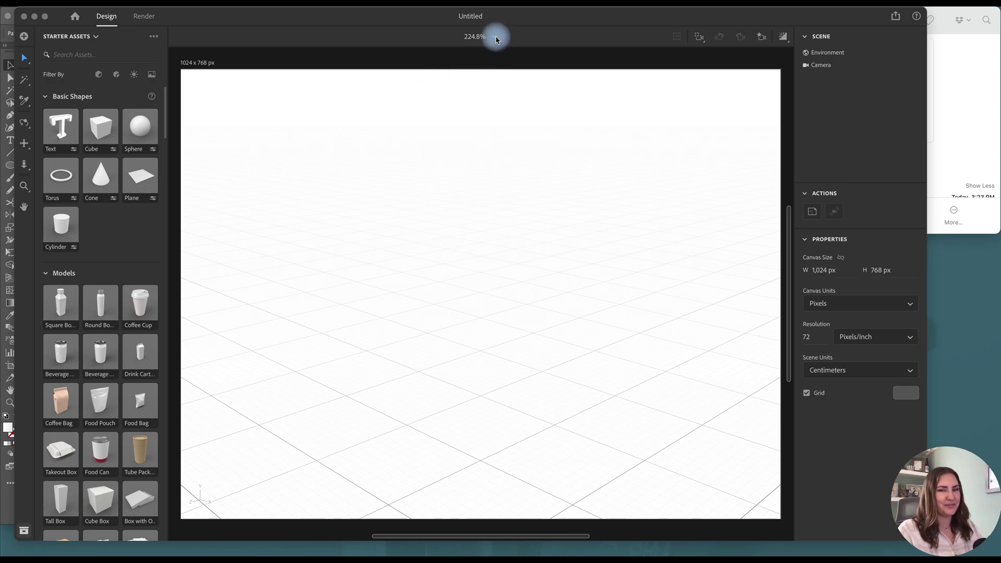
Set the Dimension view zoom to 100%
left_click(496, 39)
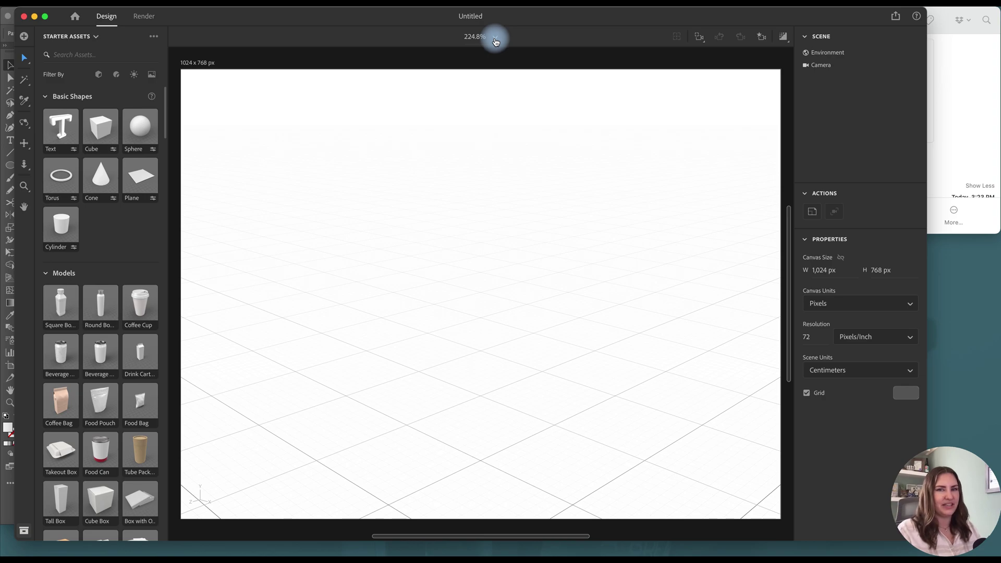
left_click(496, 40)
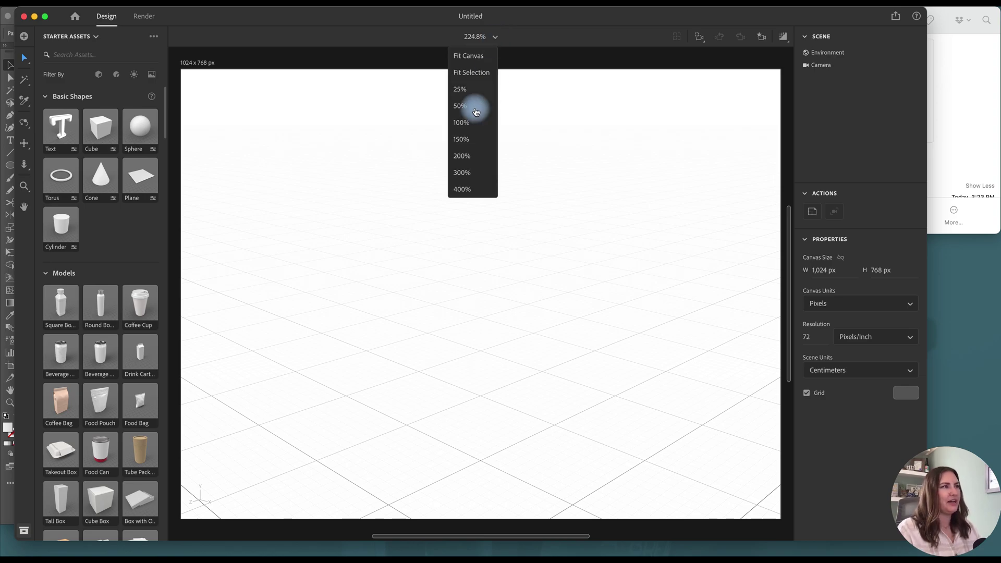
left_click(462, 123)
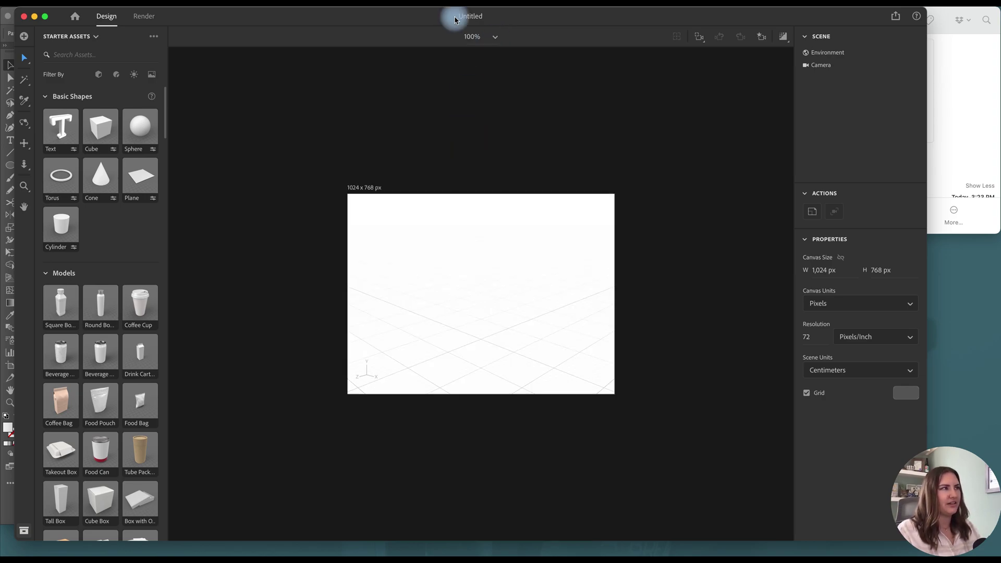
Enlarge the canvas to 2004 × 1503 px with a resolution of 300 pixels/inch
left_click(368, 194)
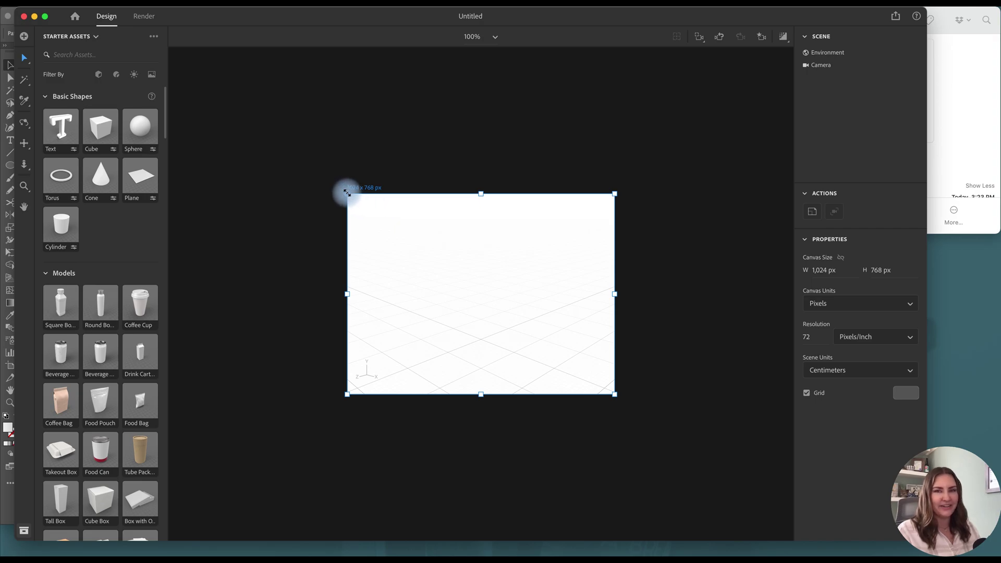
left_click_drag(350, 193, 220, 114)
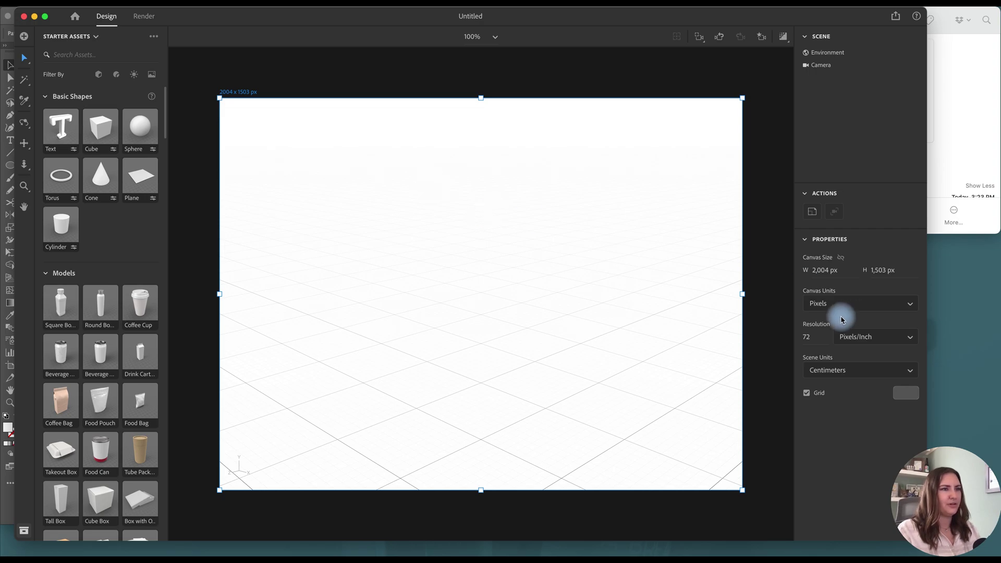
left_click(811, 340)
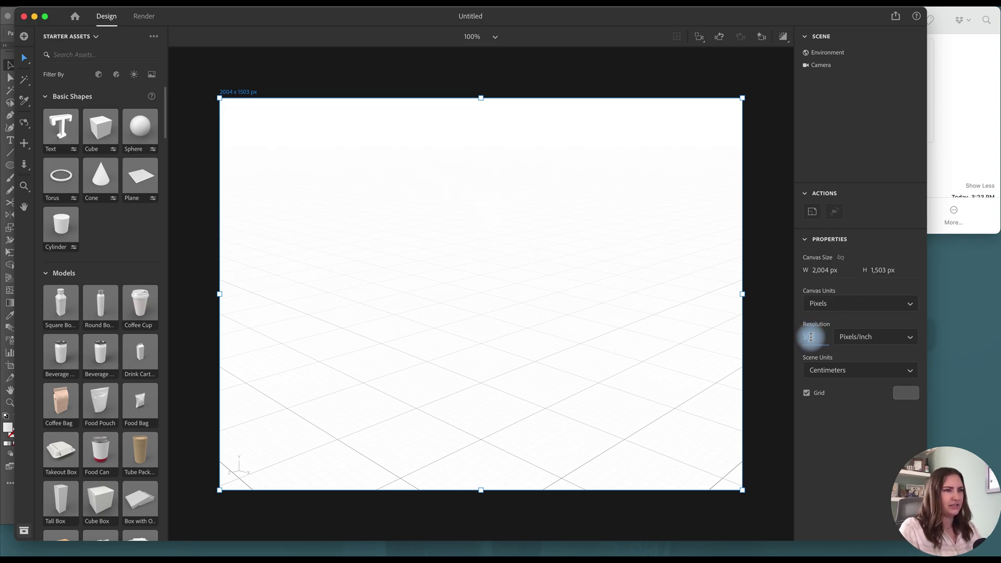
key("Return")
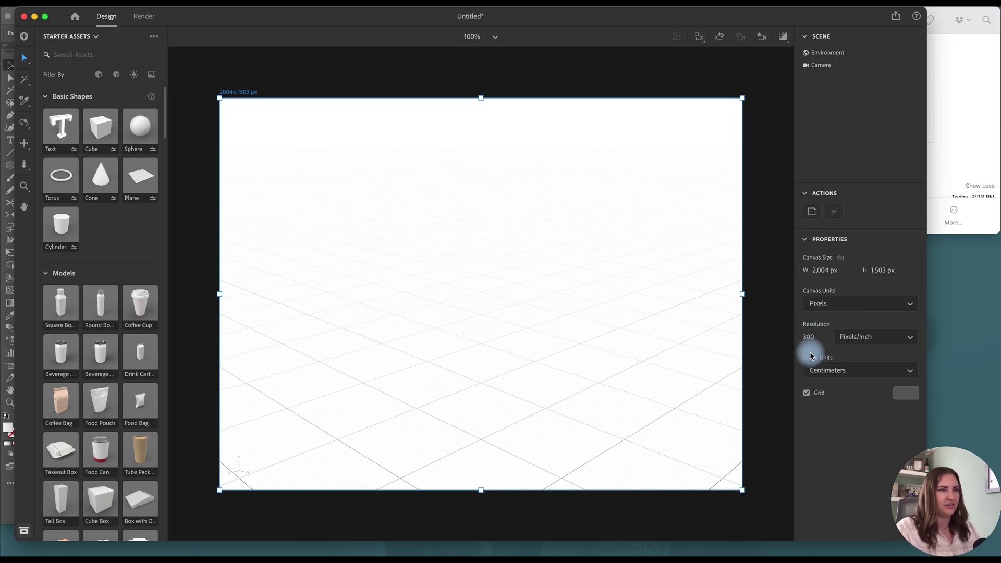
left_click(763, 337)
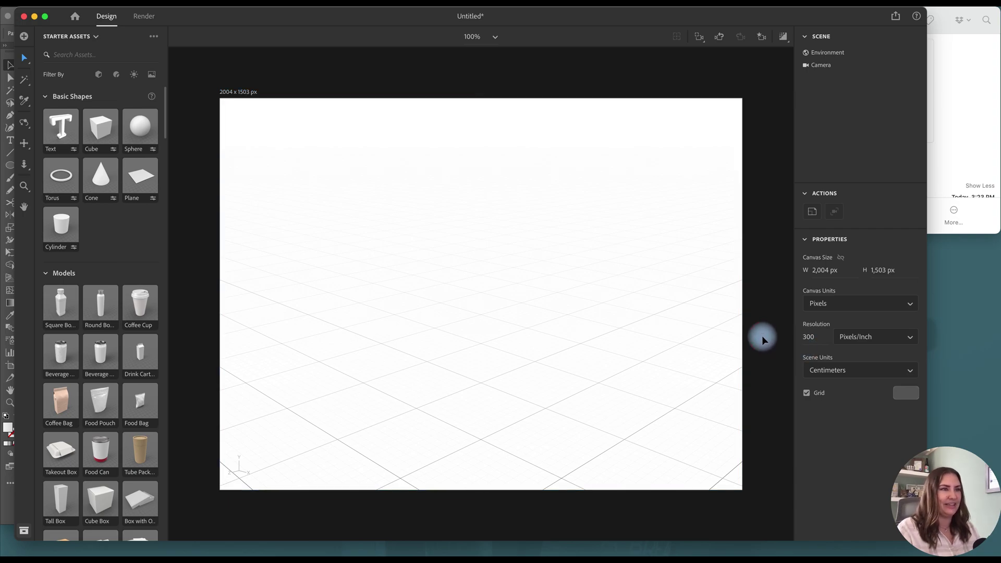
Import bottle.obj, view it straight on, and open the bottle's material settings
left_click(984, 214)
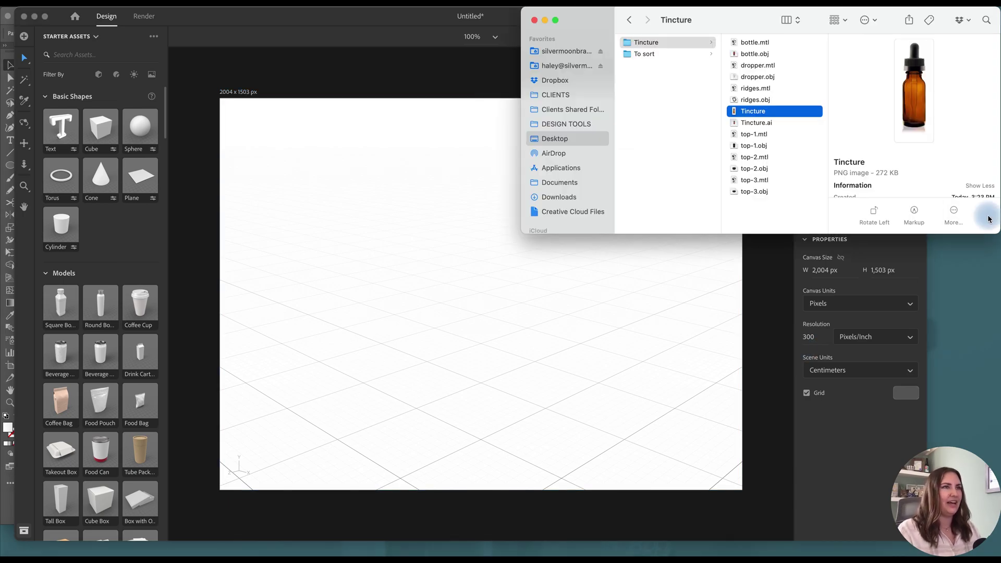
left_click(753, 55)
left_click_drag(752, 55, 497, 392)
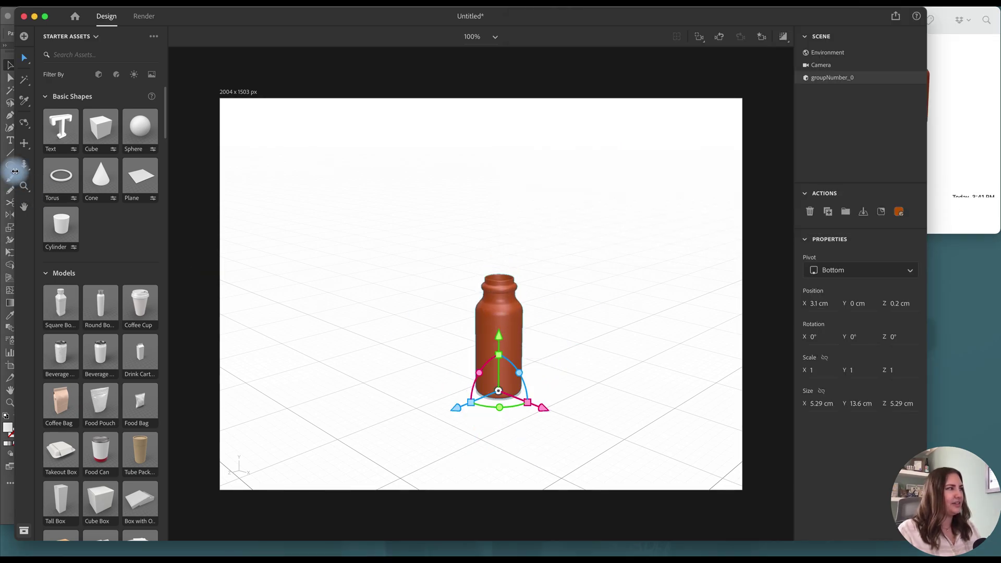
left_click(24, 122)
left_click_drag(599, 441, 510, 449)
left_click(835, 82)
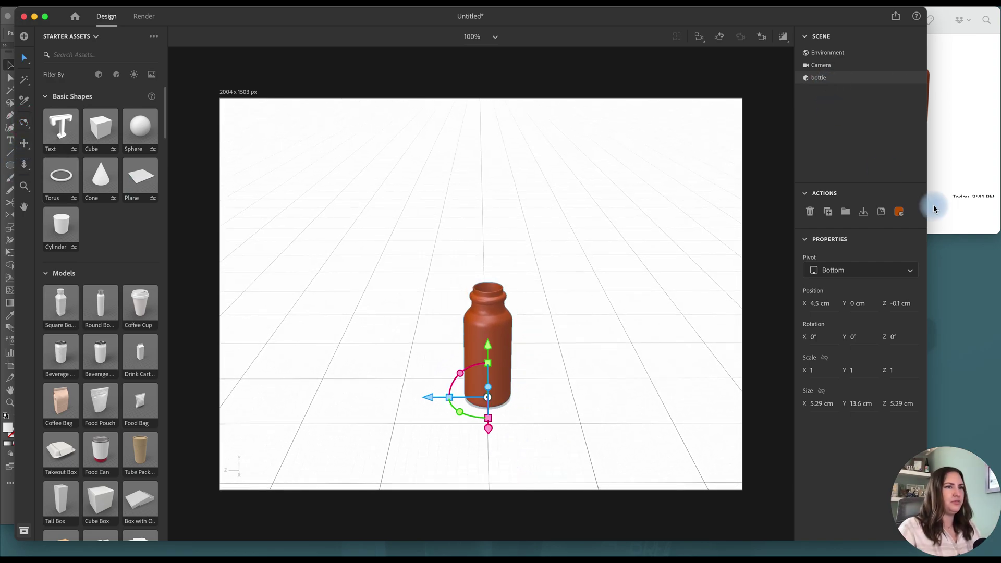
left_click(899, 211)
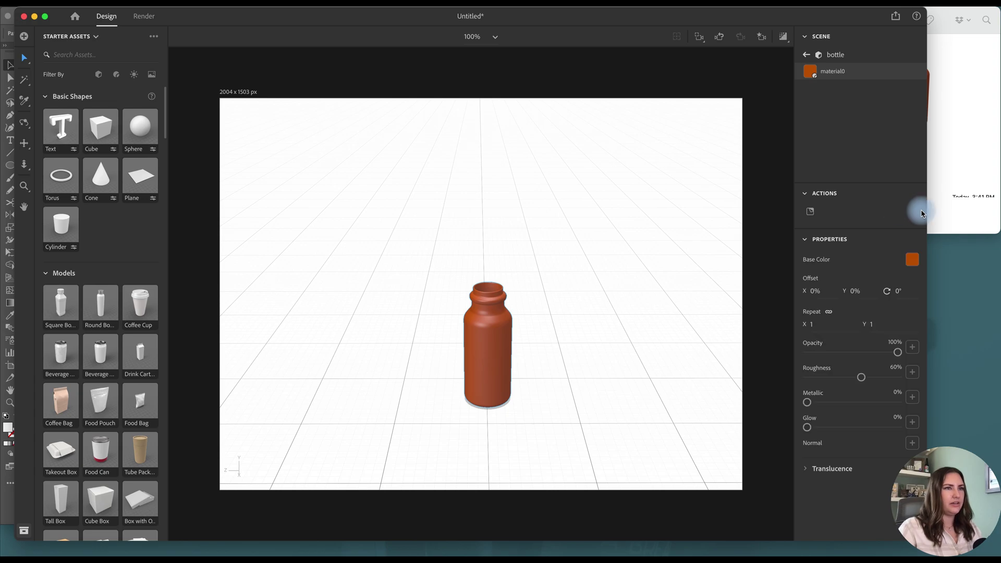
Import the top-3, top-2 and top-1 cap pieces beside the bottle
left_click(939, 211)
left_click(754, 79)
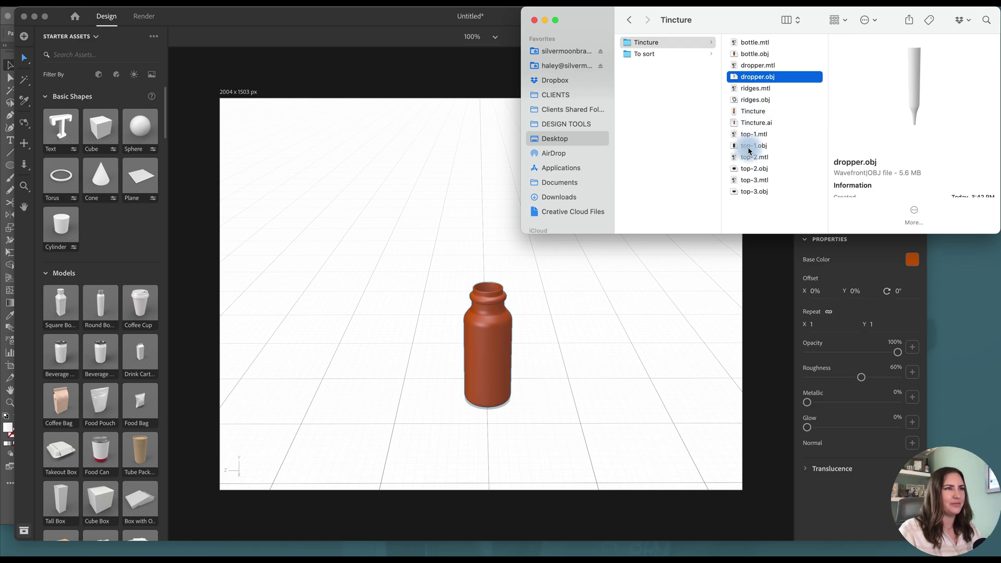
left_click_drag(745, 192, 567, 387)
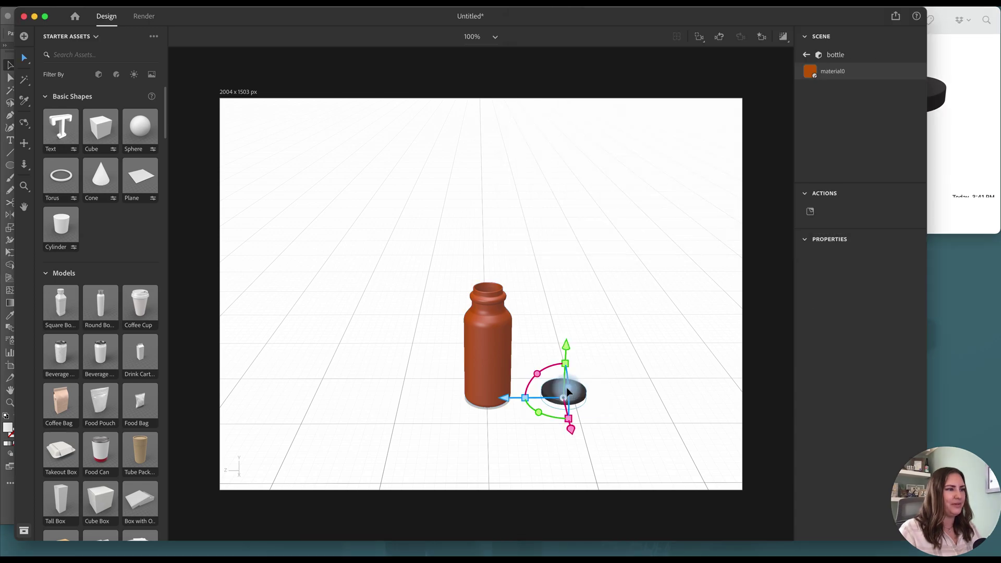
left_click_drag(566, 343, 566, 341)
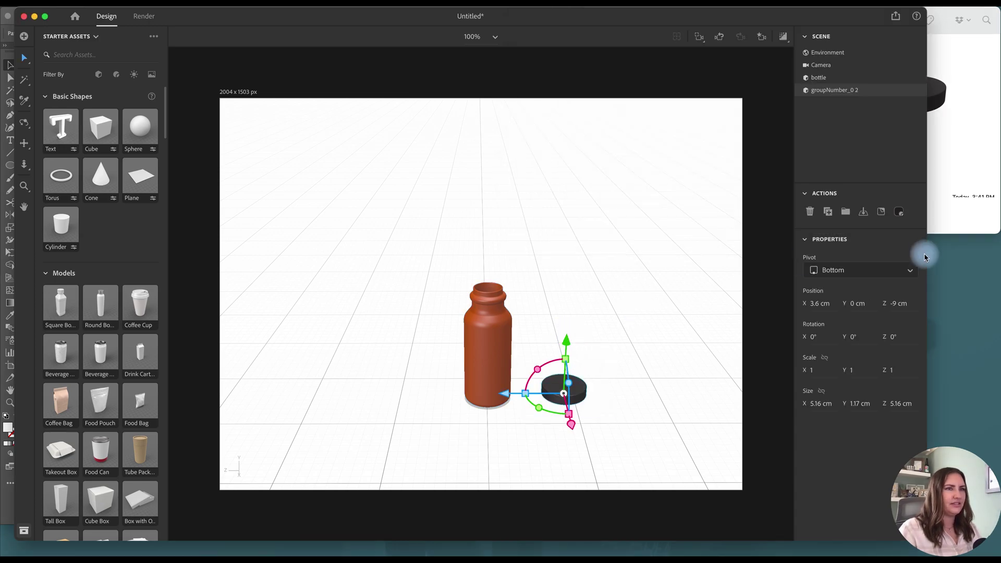
left_click(941, 221)
left_click_drag(754, 169, 561, 381)
left_click_drag(570, 347, 567, 349)
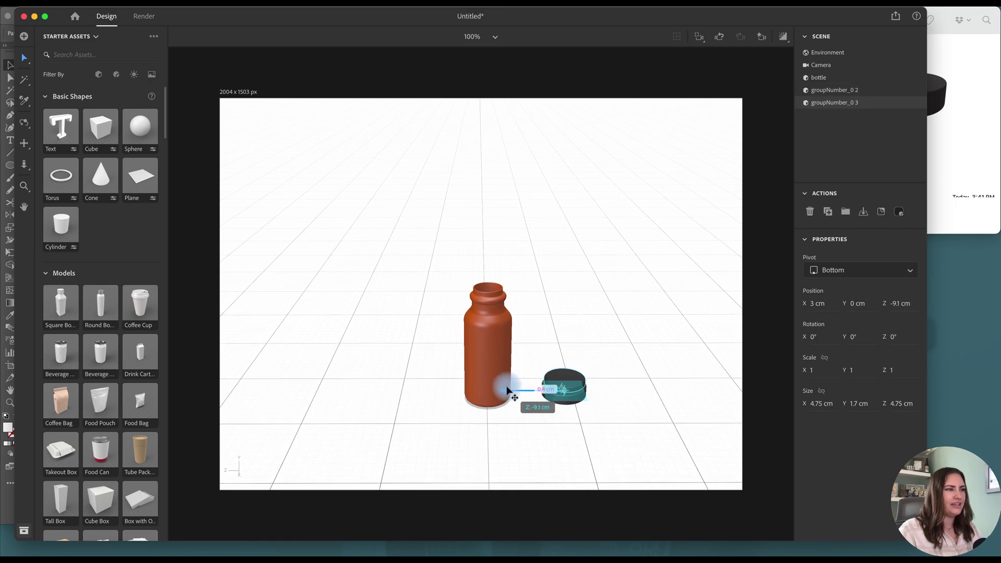
left_click(941, 218)
left_click_drag(746, 152, 569, 395)
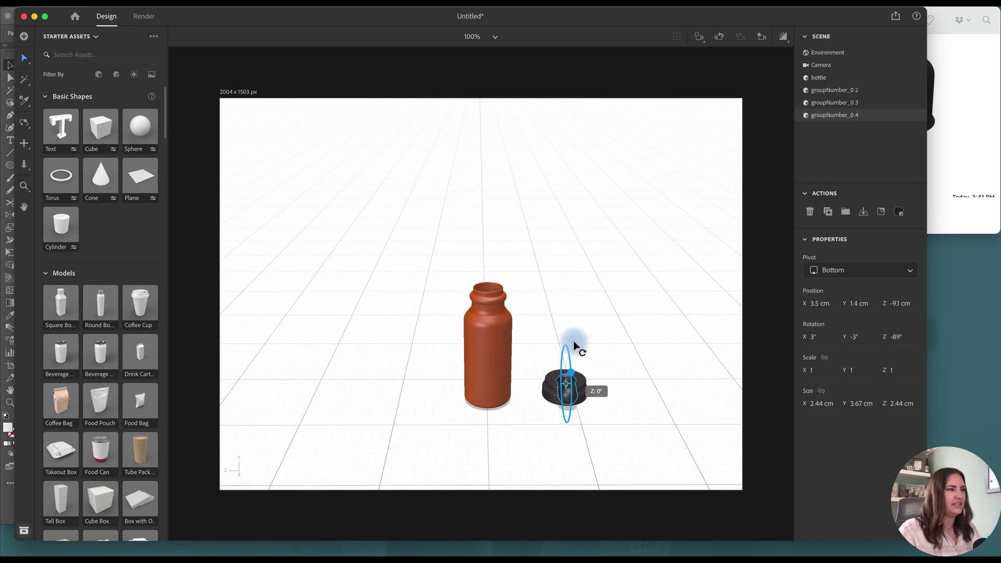
Import ridges.obj and dropper.obj next to the cap pieces
left_click(751, 101)
left_click_drag(751, 103, 608, 396)
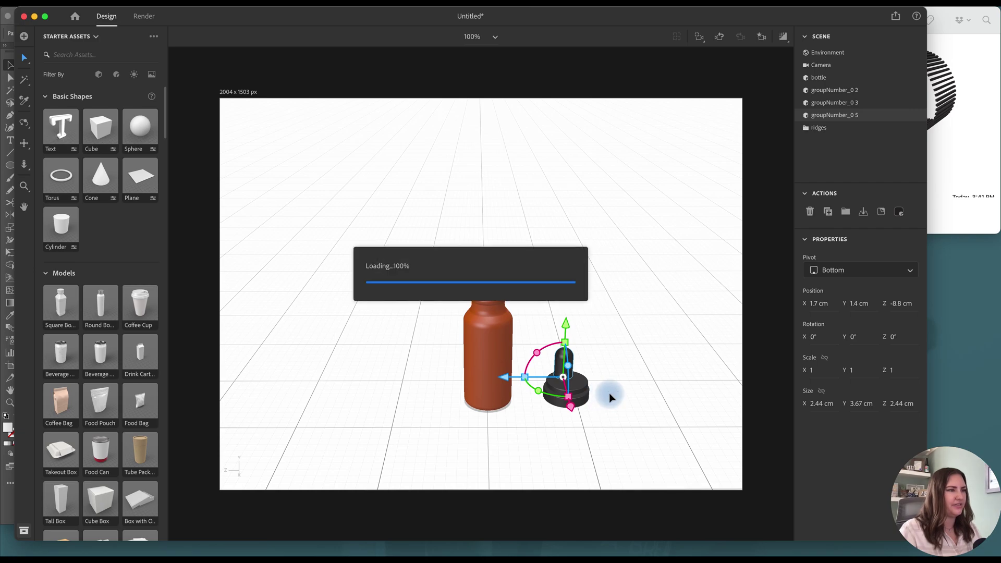
left_click(977, 220)
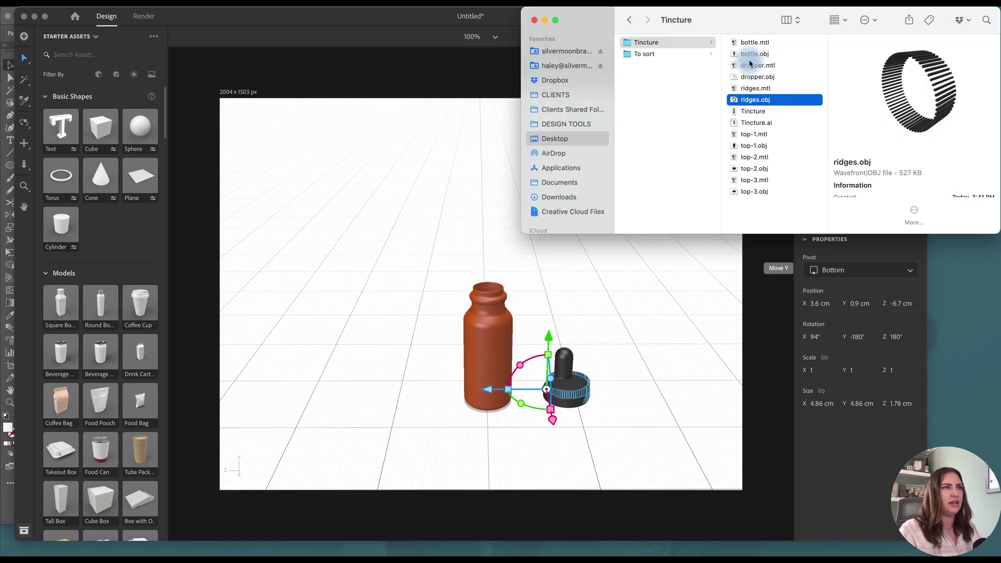
left_click(753, 79)
left_click_drag(753, 78, 609, 396)
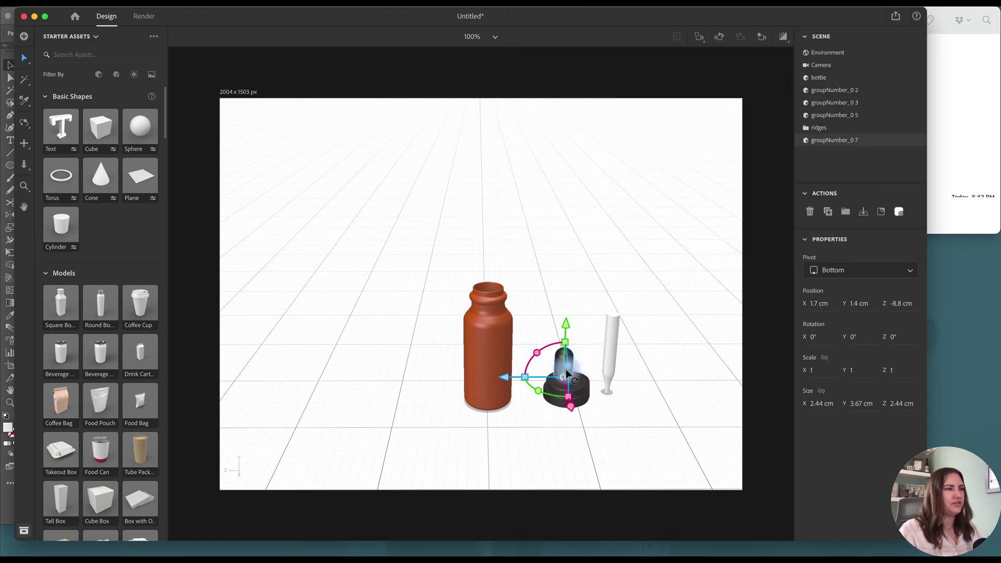
Select the three cap pieces and use Align and Distribute to centre them on each other
left_click(494, 344)
left_click(804, 160)
left_click(825, 139)
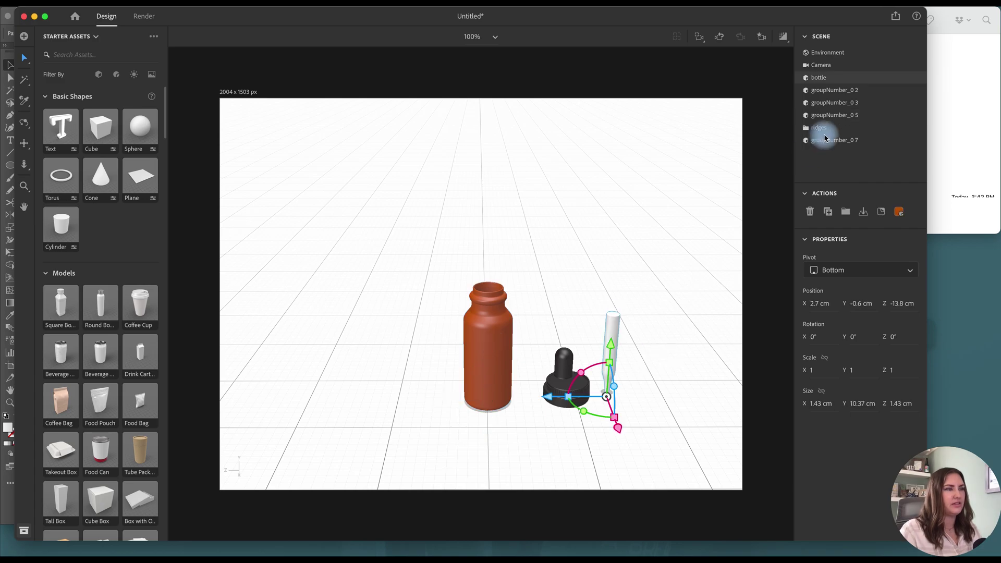
left_click(828, 114)
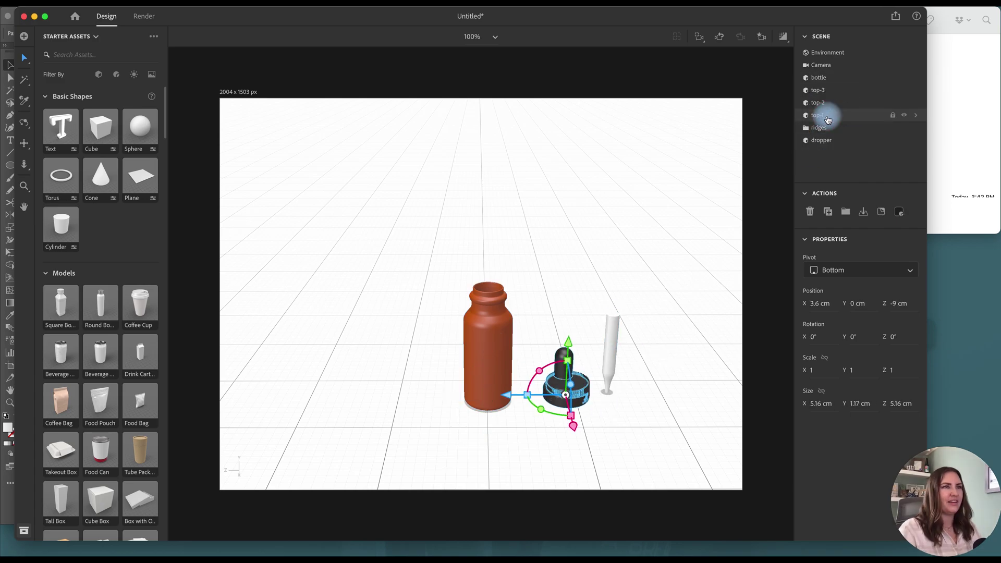
left_click(881, 212)
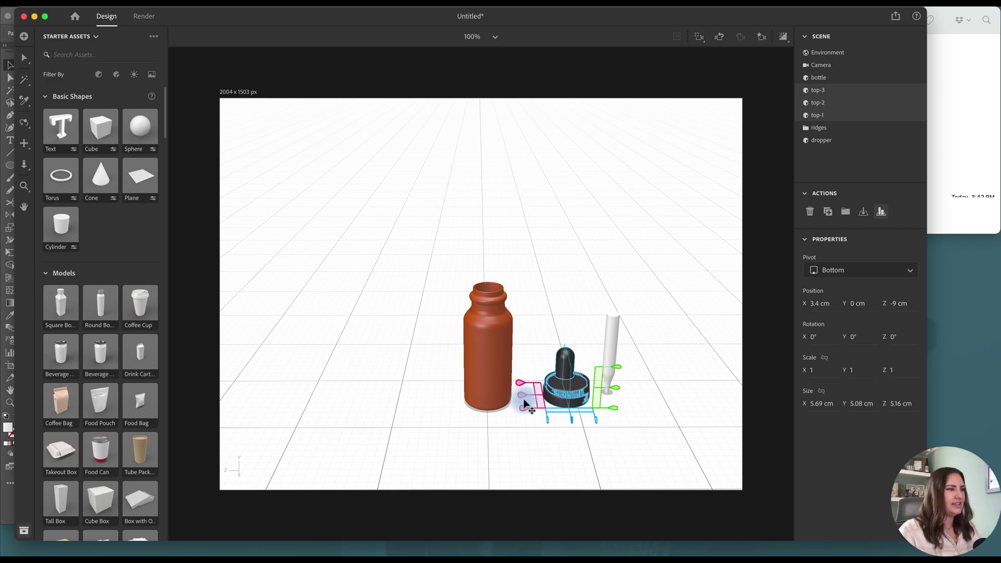
left_click(885, 218)
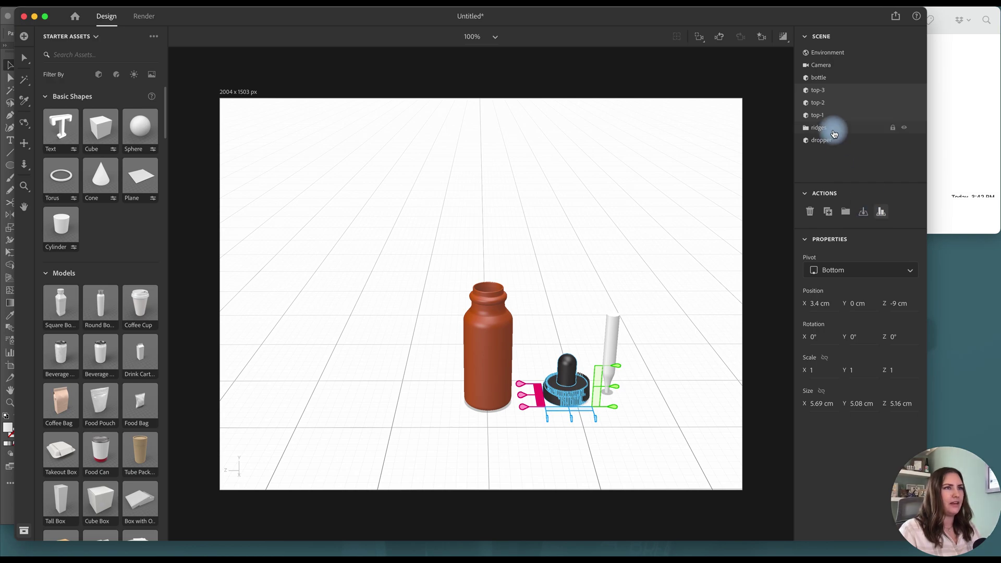
left_click(881, 211)
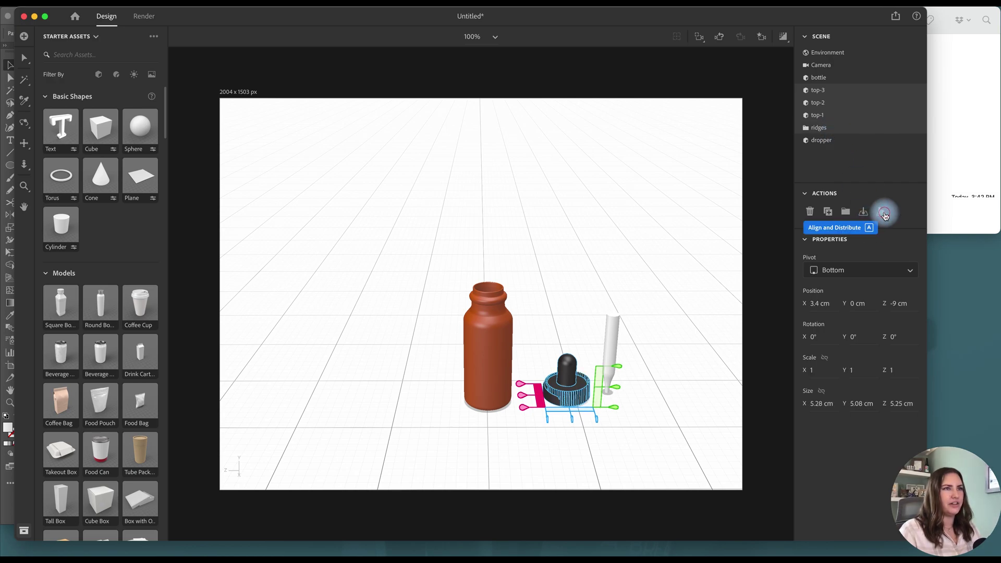
left_click(559, 364)
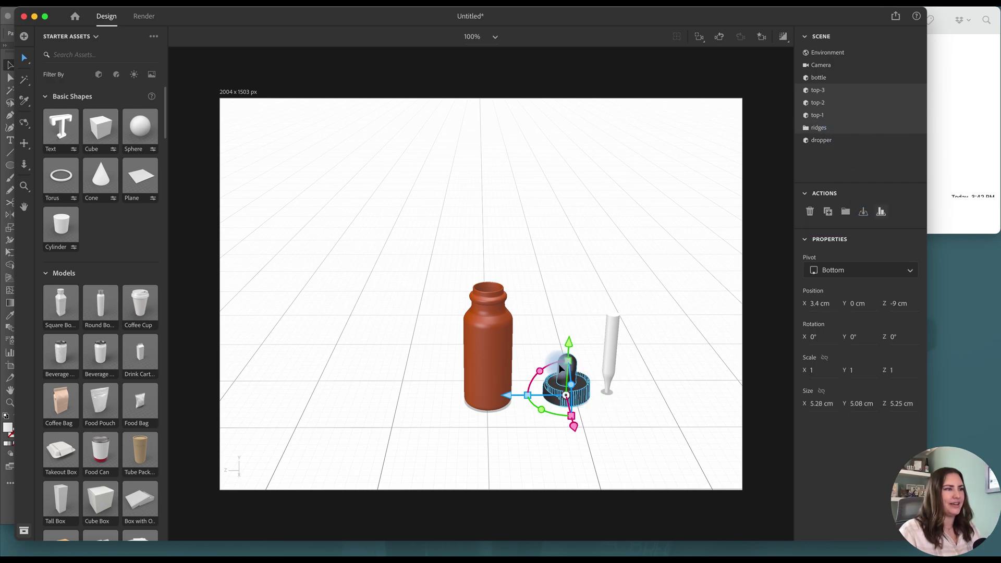
left_click(881, 214)
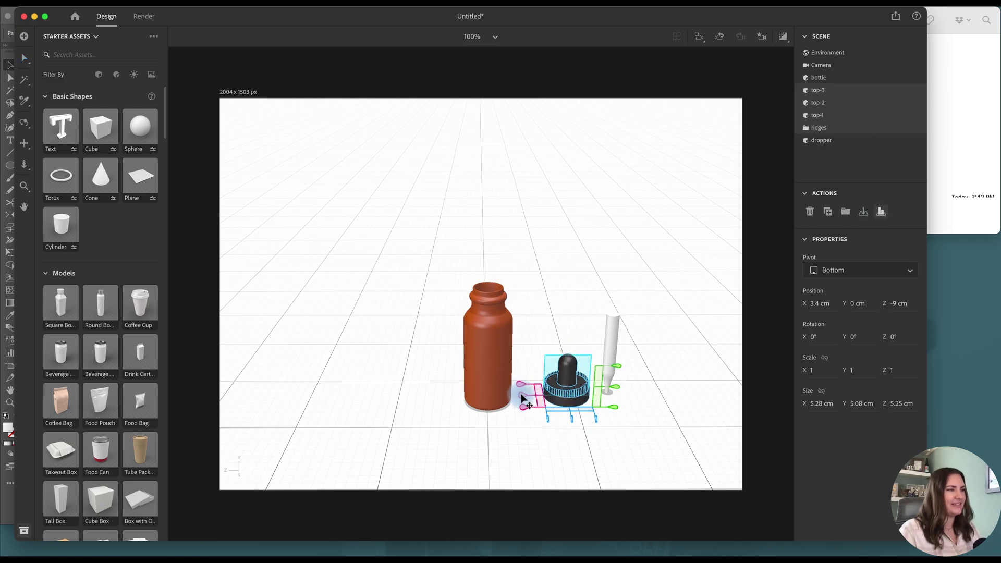
Set the ridges part's X rotation to 90° so it stands upright
left_click(433, 261)
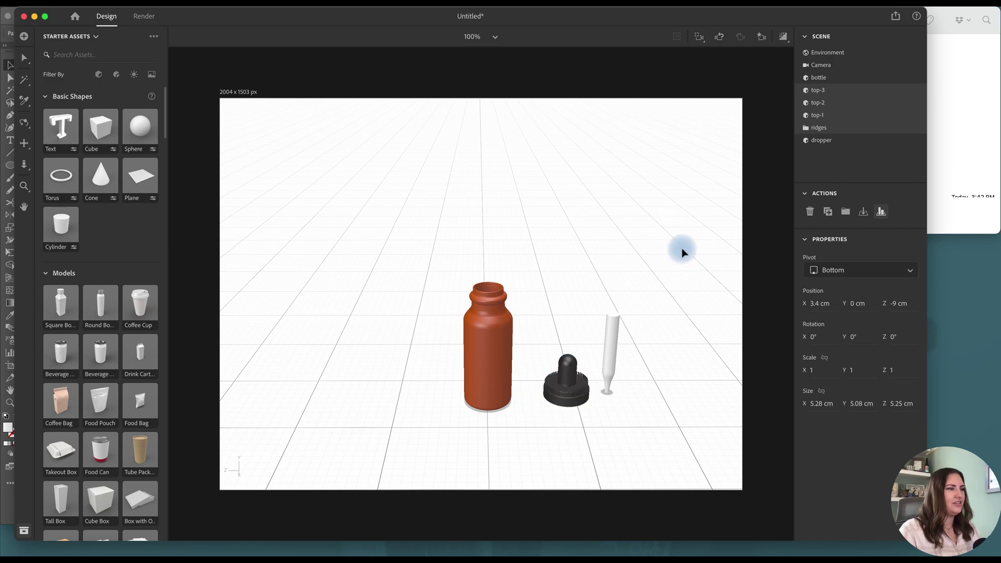
left_click(834, 140)
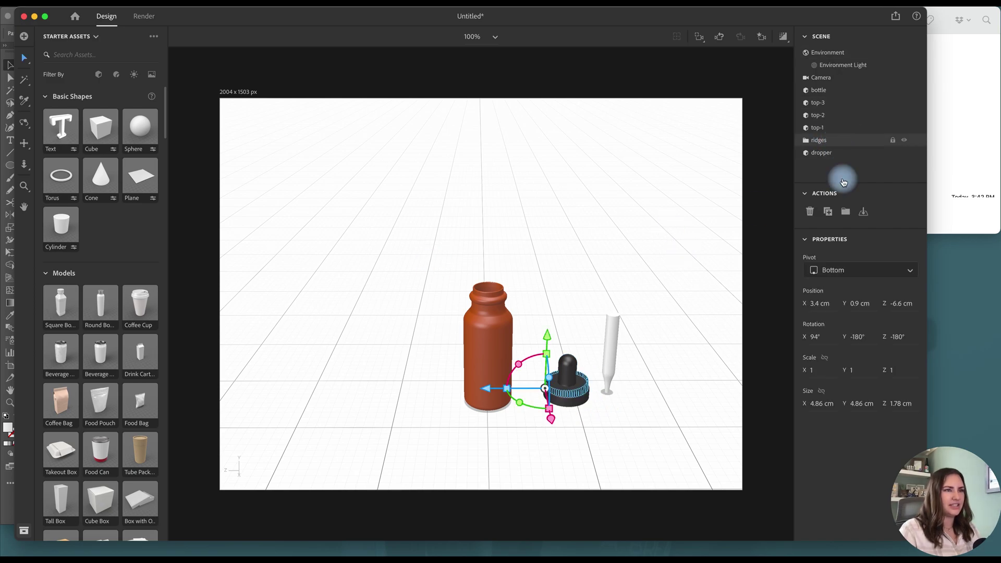
left_click(819, 338)
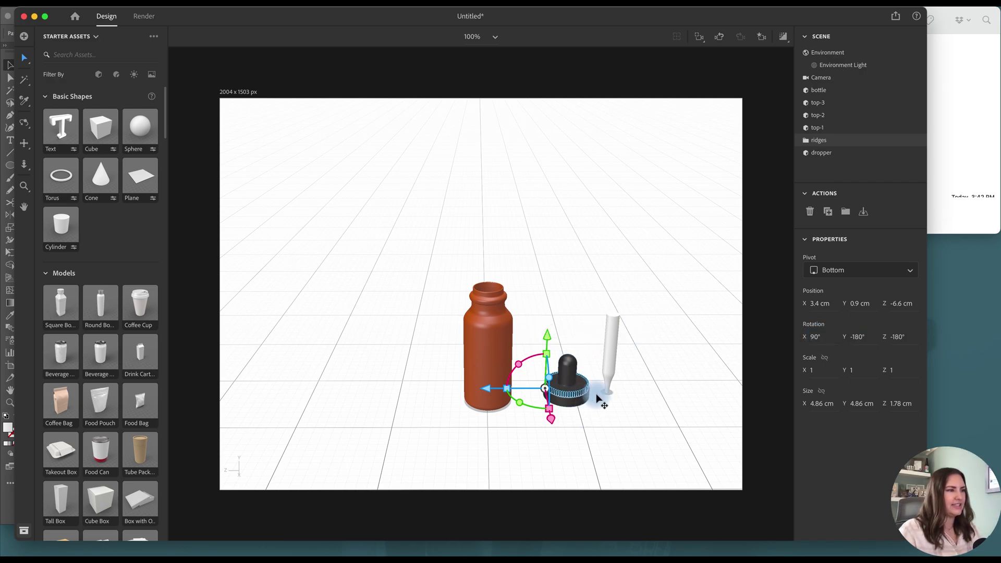
Raise the top-2 piece to 1.4 cm and the ridged band to 2 cm
key("2")
left_click_drag(595, 386, 579, 272)
scroll(579, 272, "up", 5)
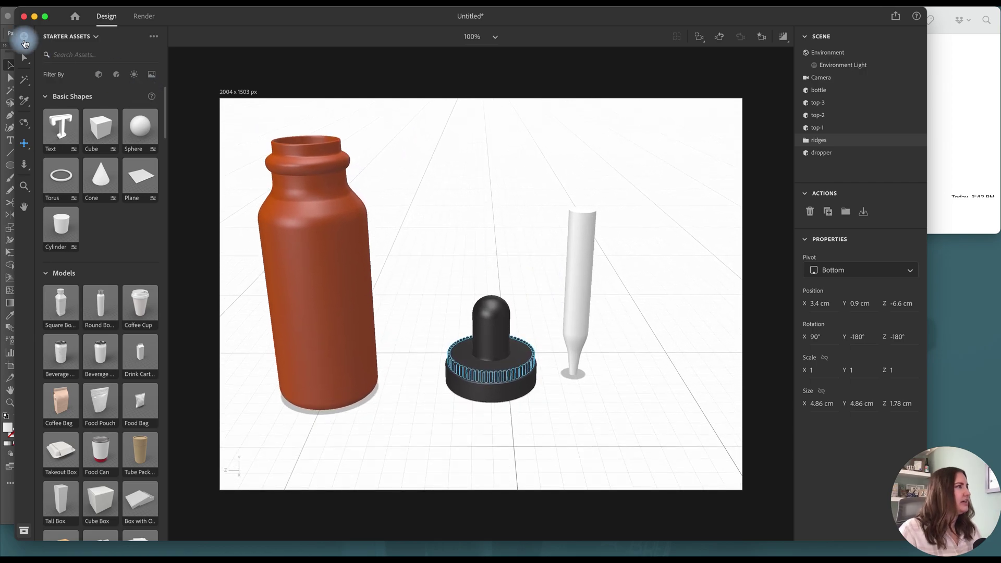
left_click(24, 57)
left_click(541, 370)
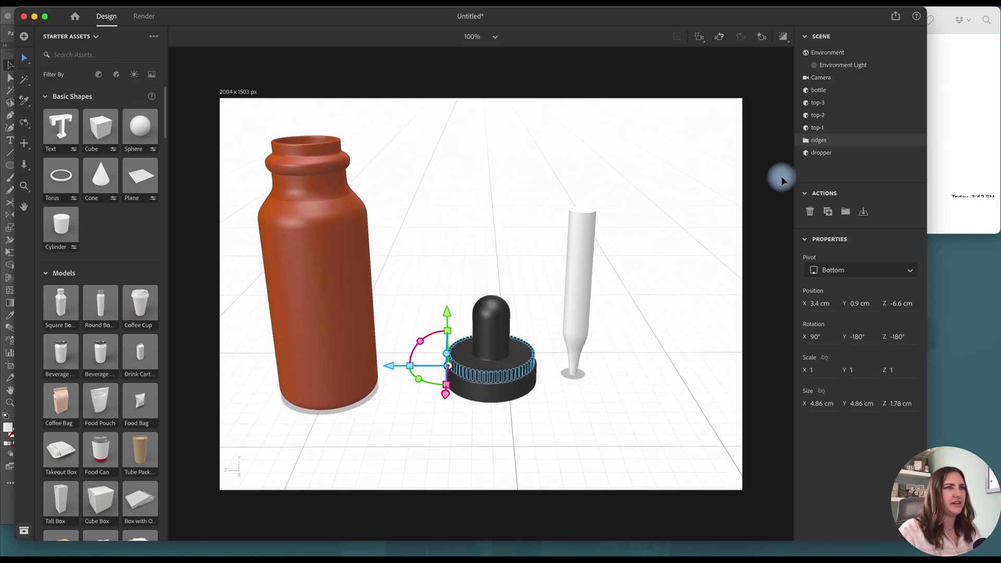
left_click(829, 115)
left_click_drag(489, 328, 449, 291)
left_click(819, 140)
left_click(628, 422)
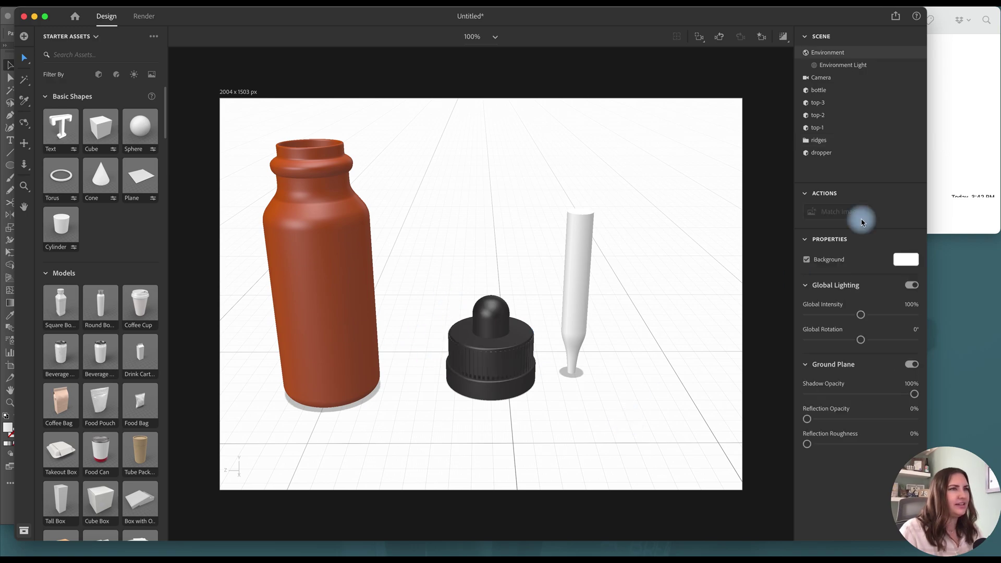
Zoom and orbit the view to inspect the cap from the side
scroll(493, 391, "up", 3)
scroll(492, 381, "up", 2)
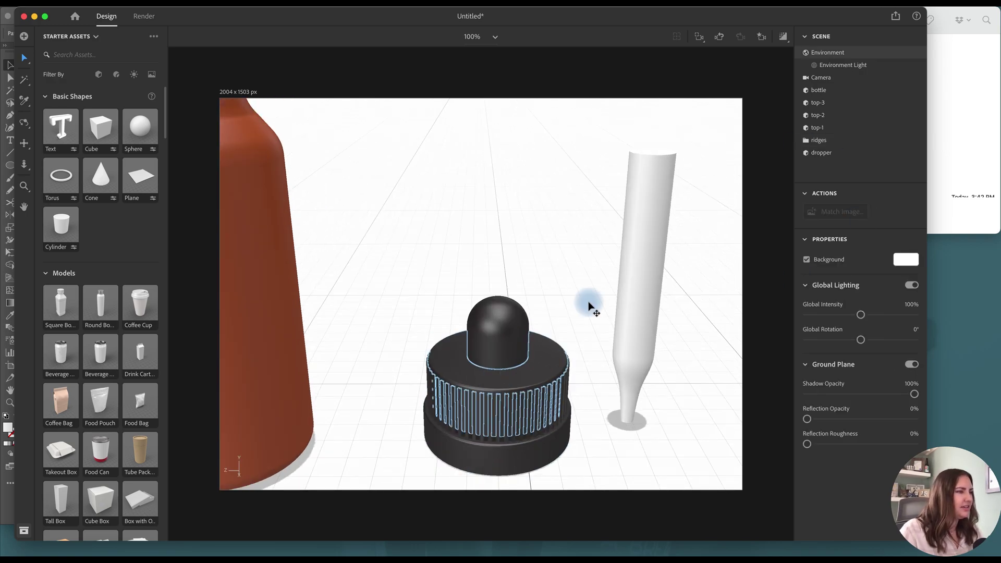
left_click(24, 122)
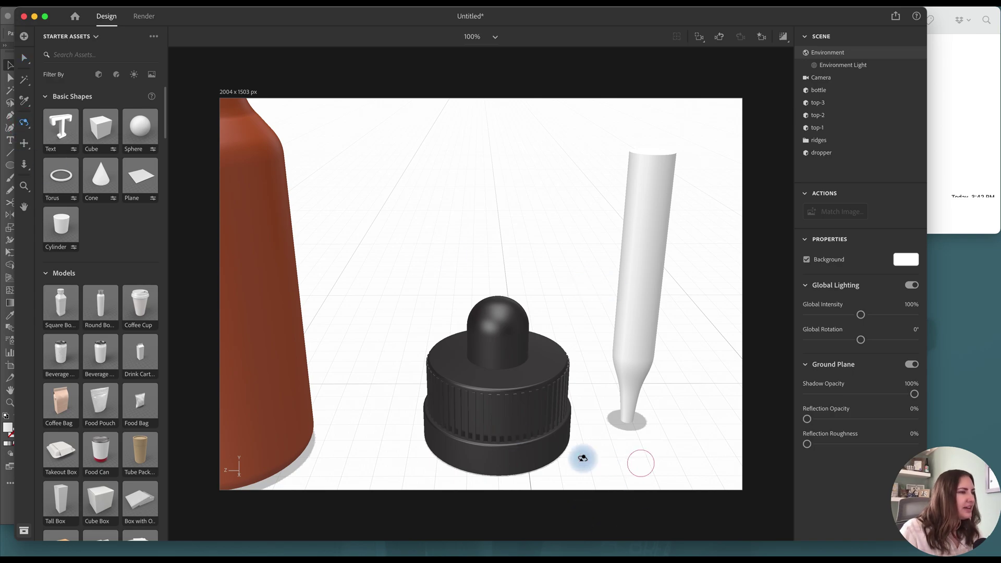
left_click_drag(584, 458, 507, 372)
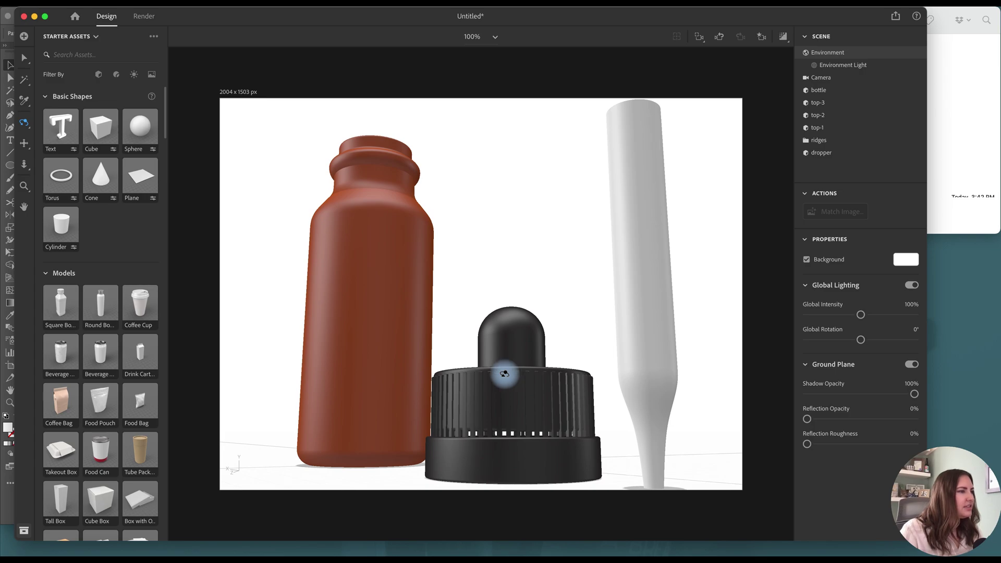
left_click(24, 58)
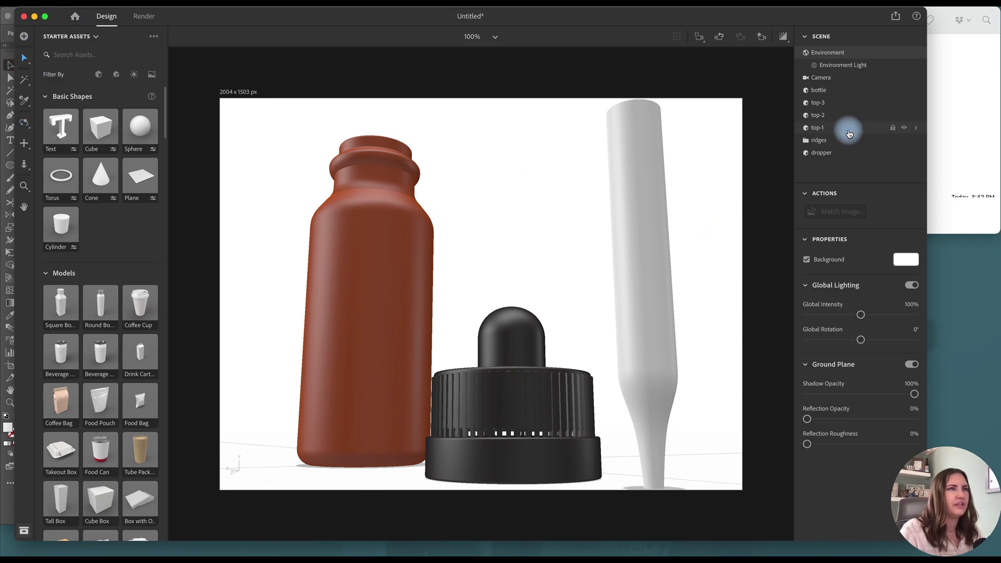
Lower top-2 to 1.1 cm and resize the ridged band to 4.86 × 4.86 × 1.5 cm
left_click(831, 115)
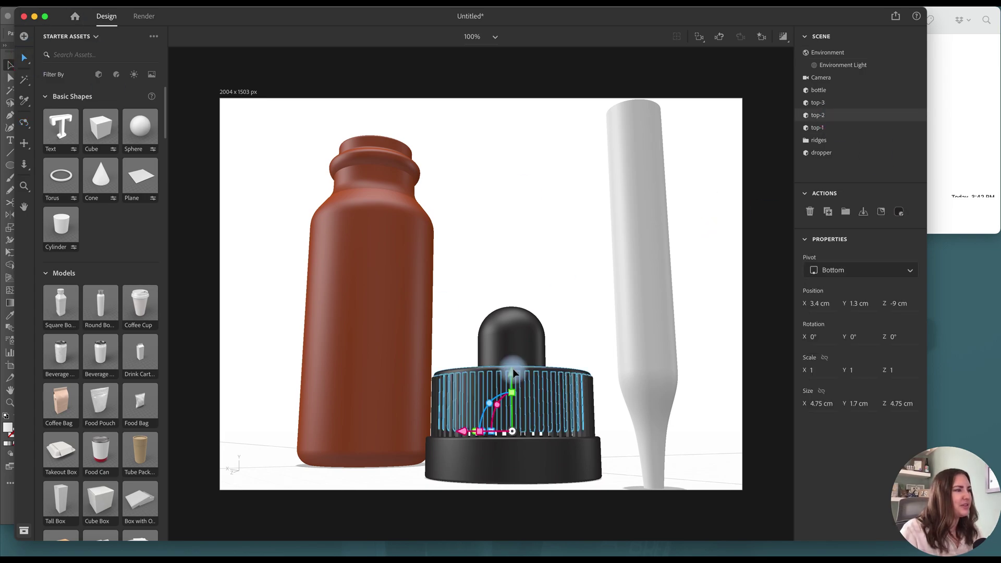
left_click_drag(512, 375, 511, 384)
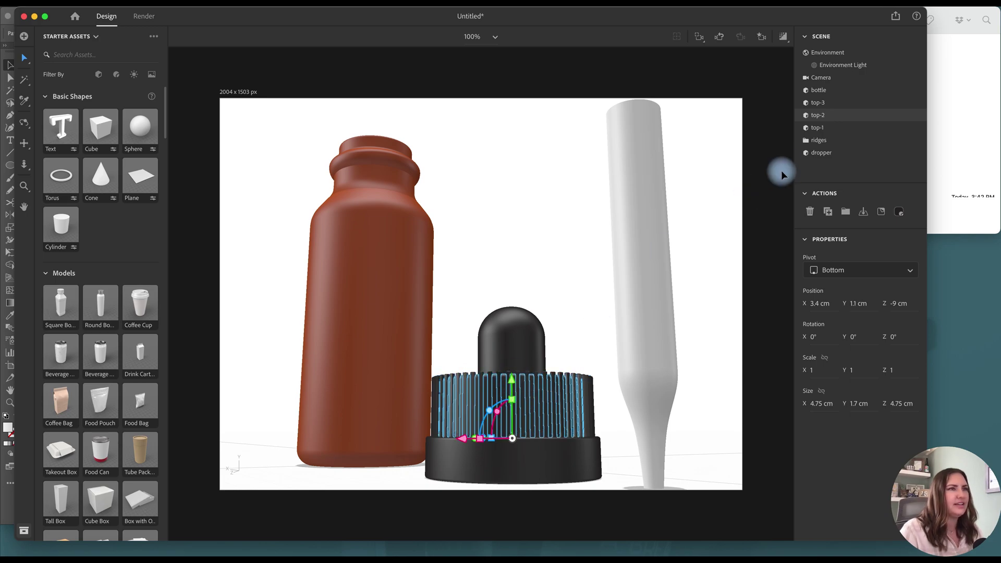
left_click(819, 140)
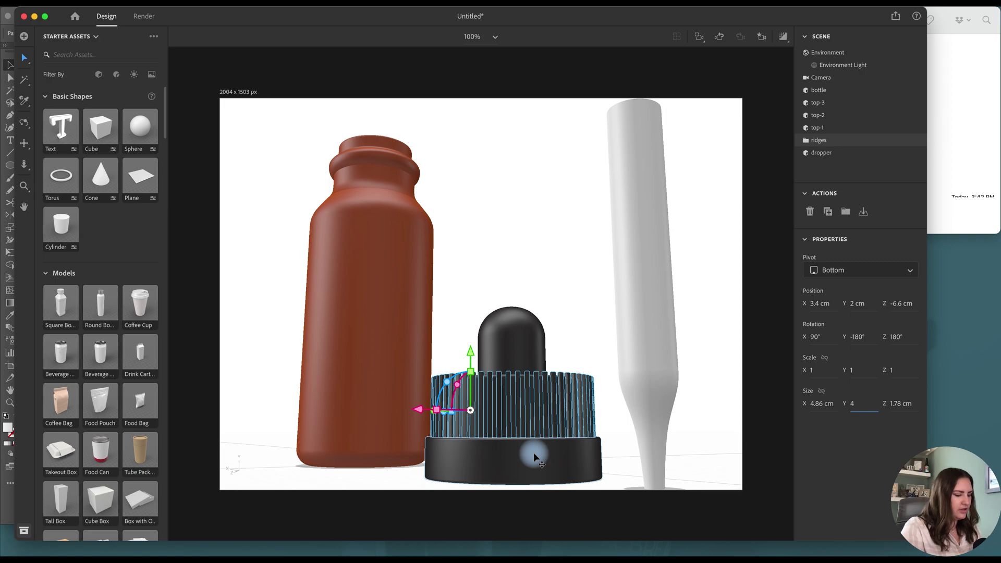
key("Return")
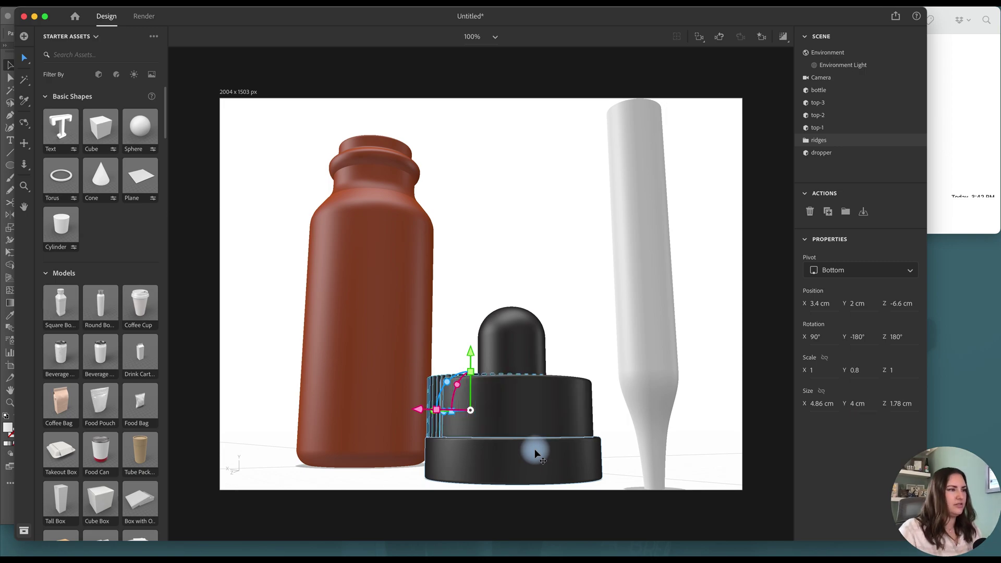
left_click(899, 405)
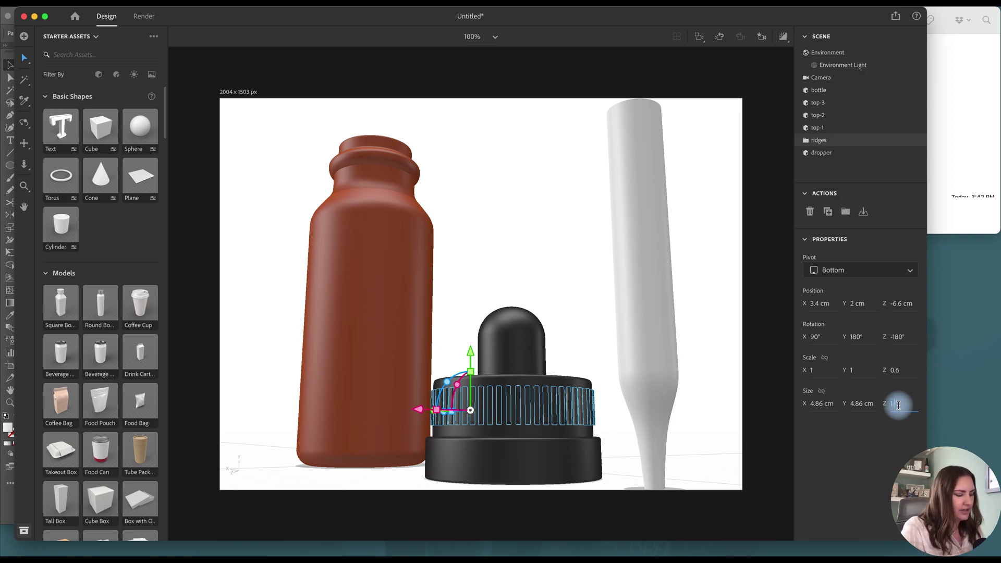
key("Return")
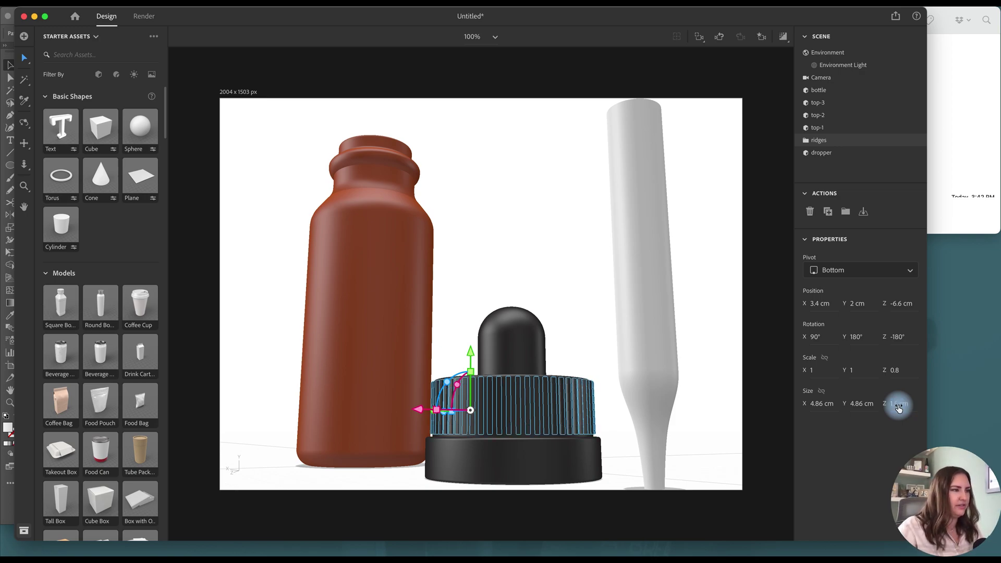
Select the top-1 dome and orbit the view around the cap
left_click(501, 368)
key("1")
left_click_drag(548, 168, 551, 229)
Raise the top-1 dome to about 2.8 cm
left_click(24, 58)
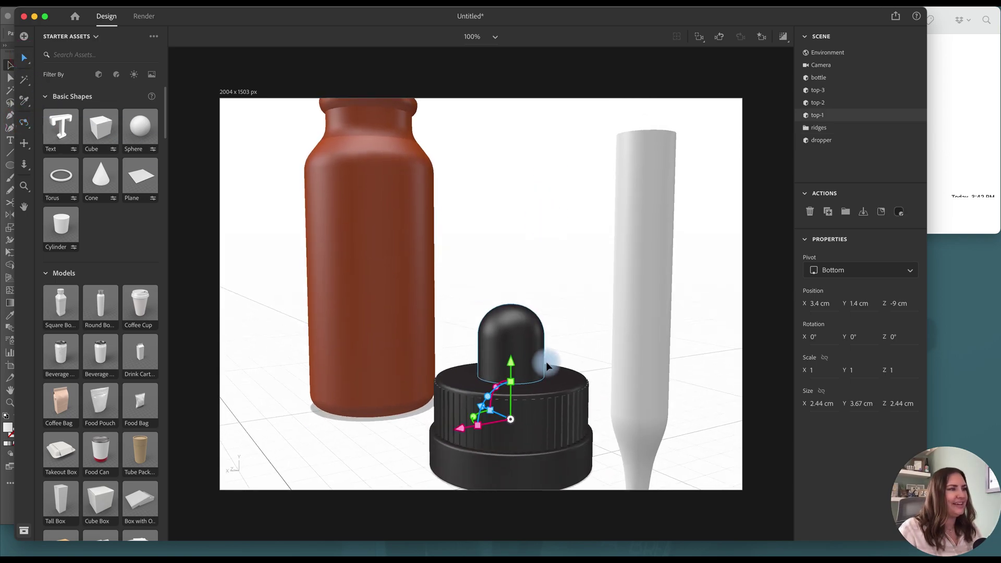
left_click_drag(509, 366, 511, 318)
left_click(830, 129)
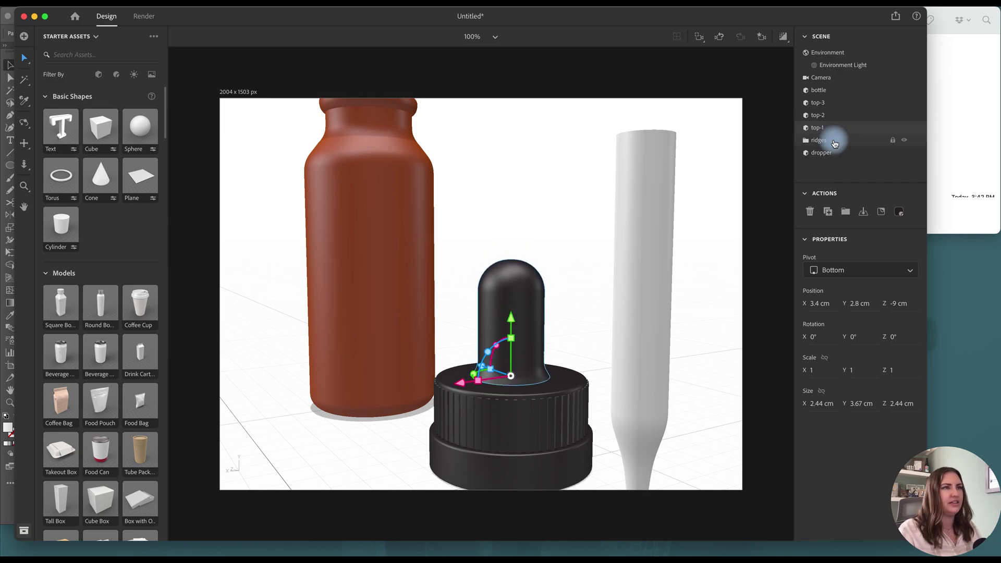
Group top-3 through ridges and name the group 'top dropper'
left_click(834, 107, "shift")
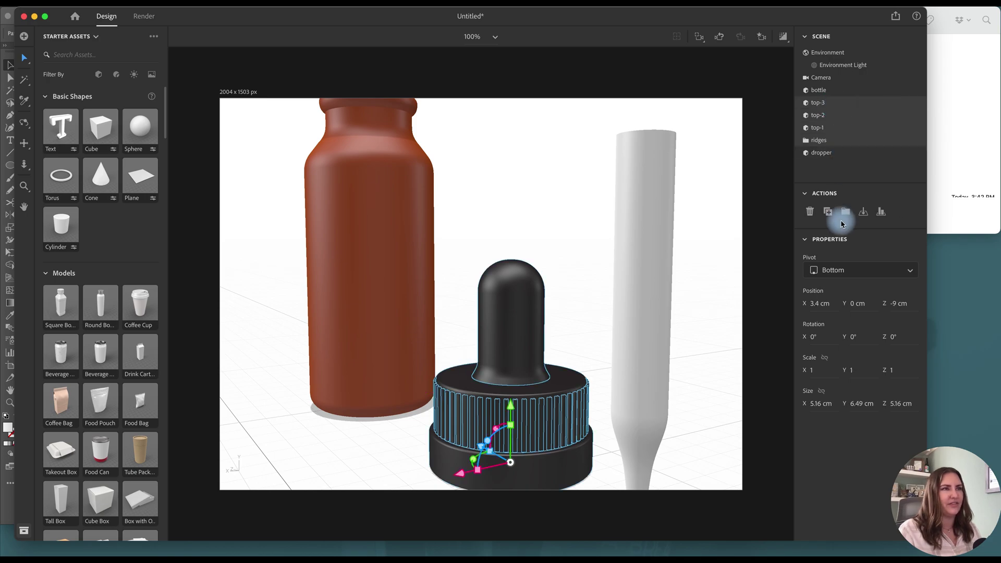
left_click(846, 212)
left_click(821, 103)
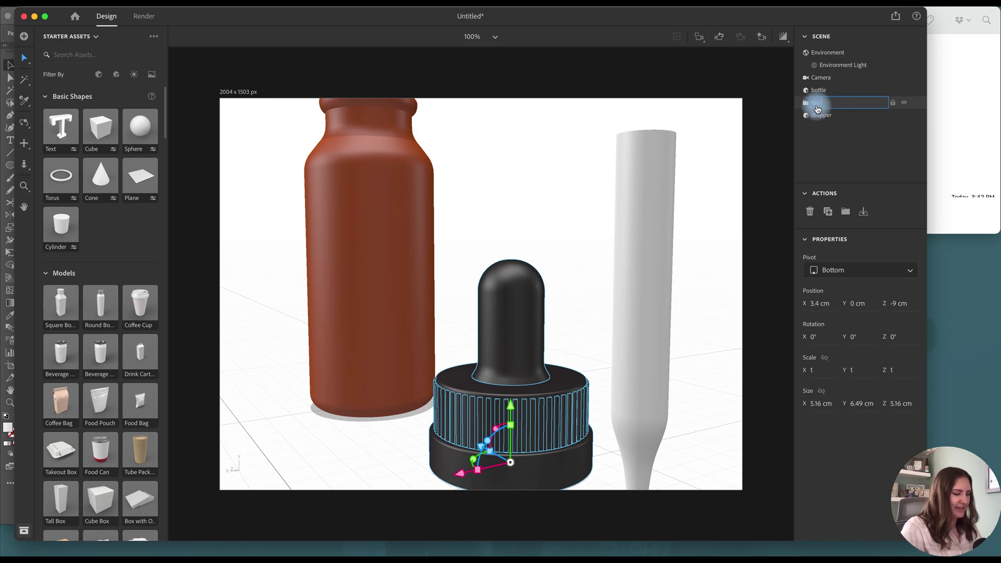
type("top dropper")
left_click(827, 118)
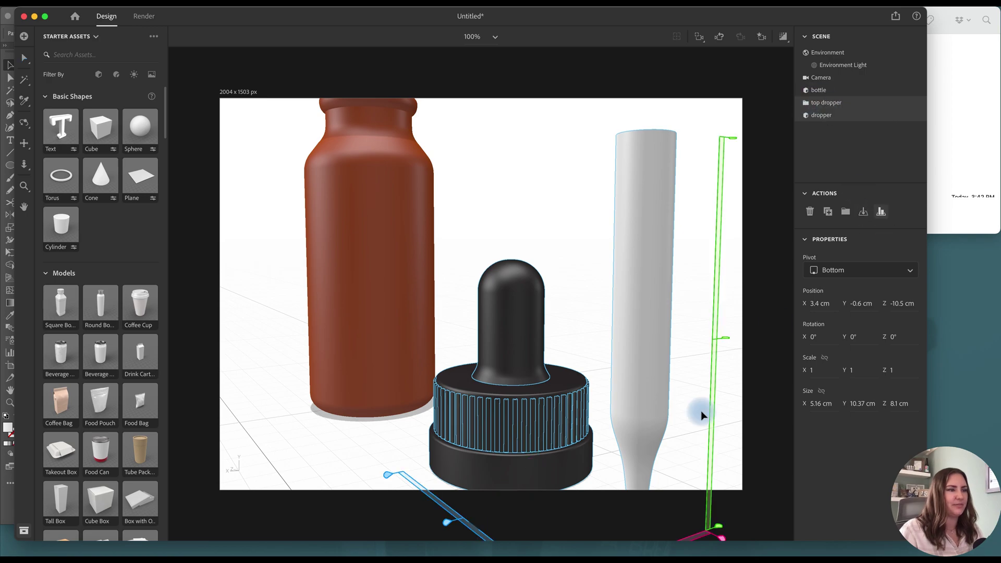
Lift the 'top dropper' cap group to 9.6 cm so it sits atop the white pipette
scroll(641, 429, "down", 5)
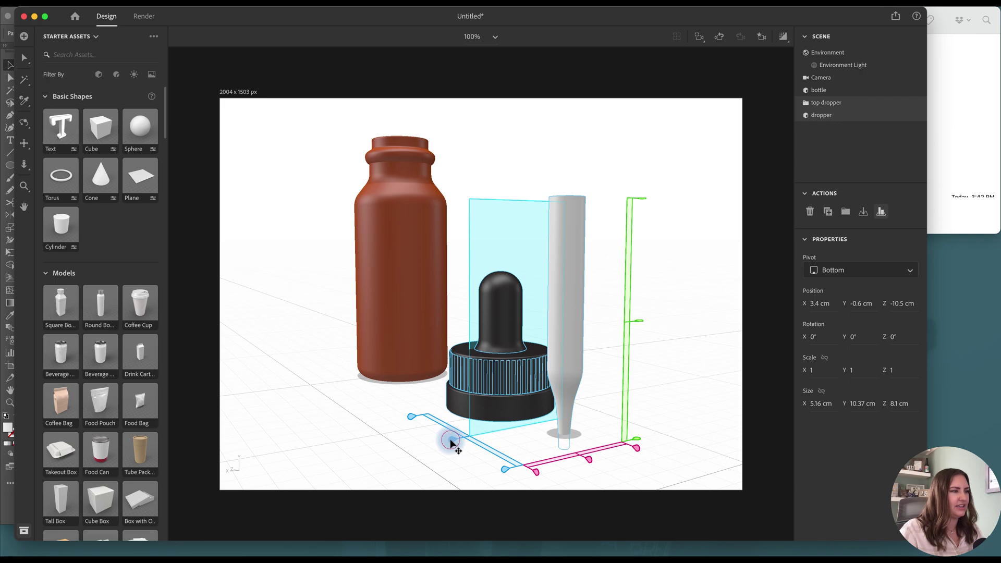
left_click_drag(452, 444, 447, 440)
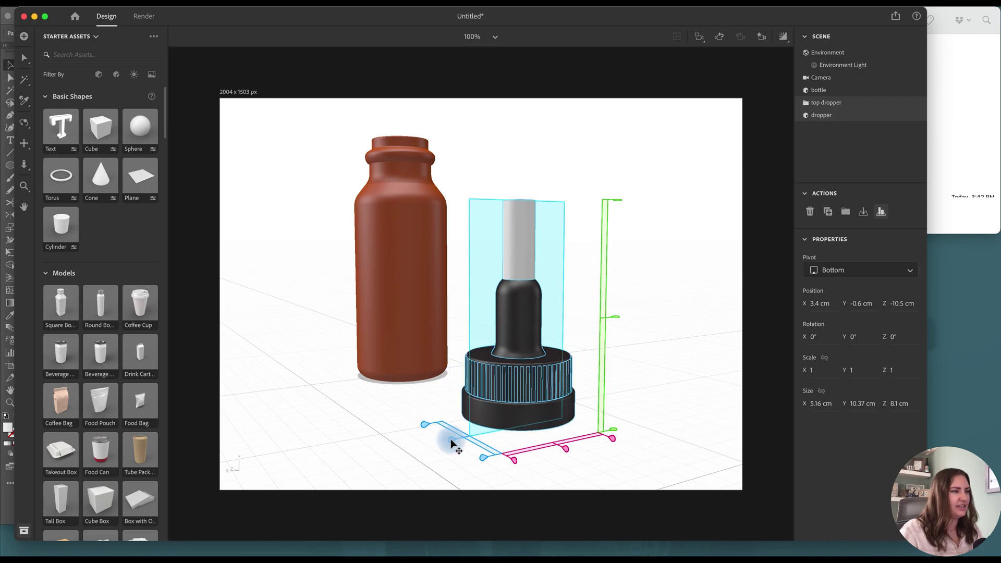
left_click(853, 103)
left_click(24, 57)
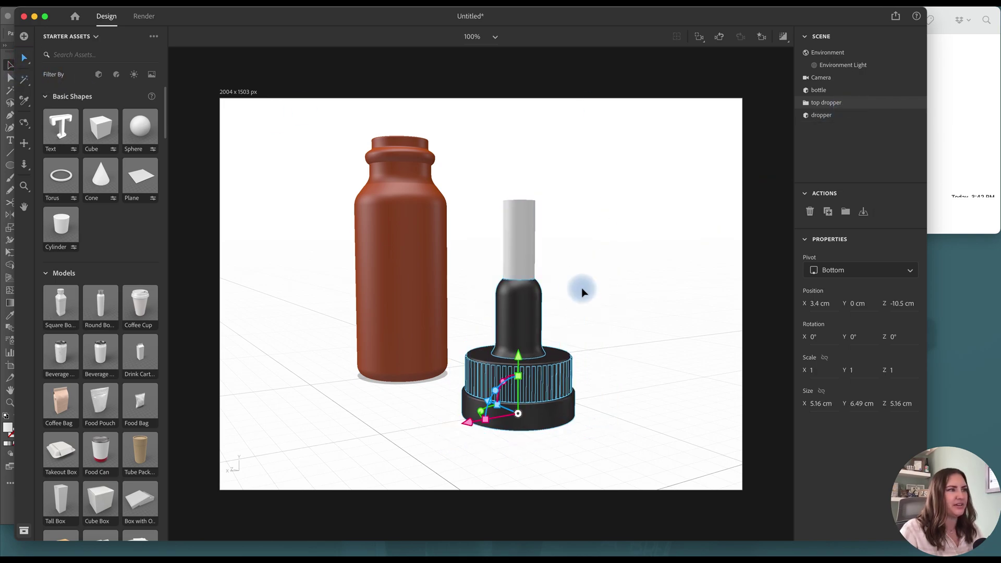
left_click_drag(518, 380, 528, 157)
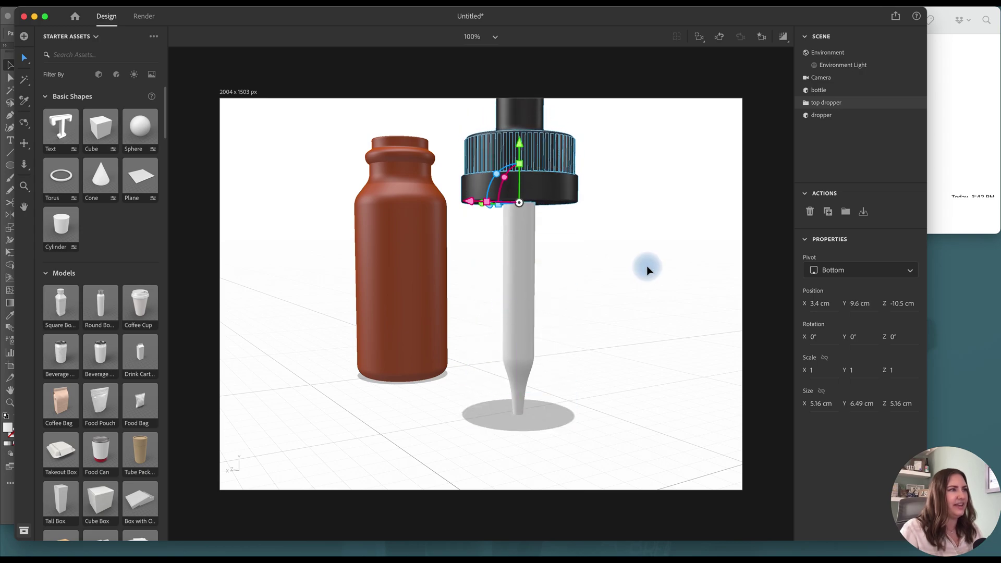
left_click(647, 269)
key("1")
left_click_drag(636, 268, 483, 392)
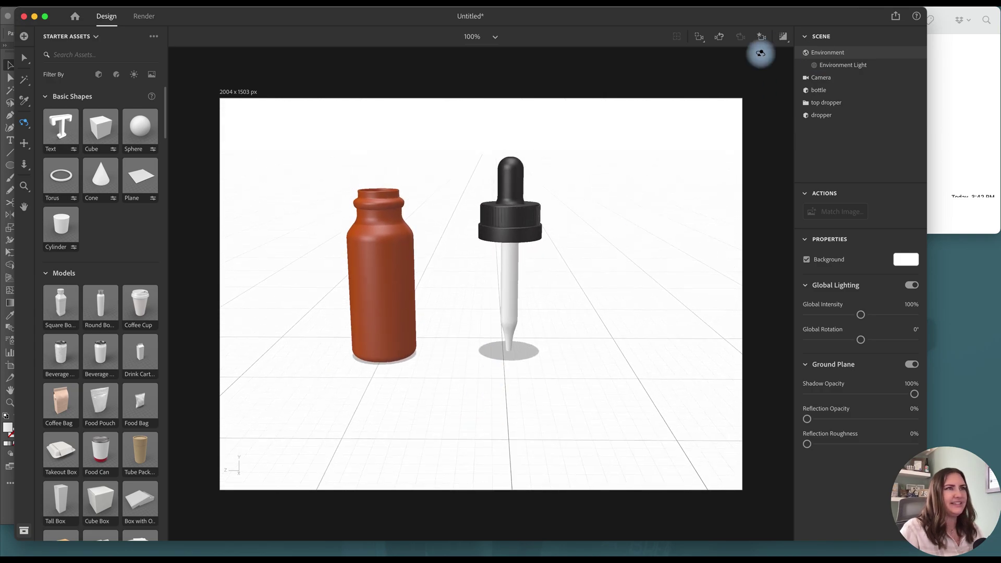
Save the current camera view as a camera bookmark
left_click(762, 36)
left_click(777, 146)
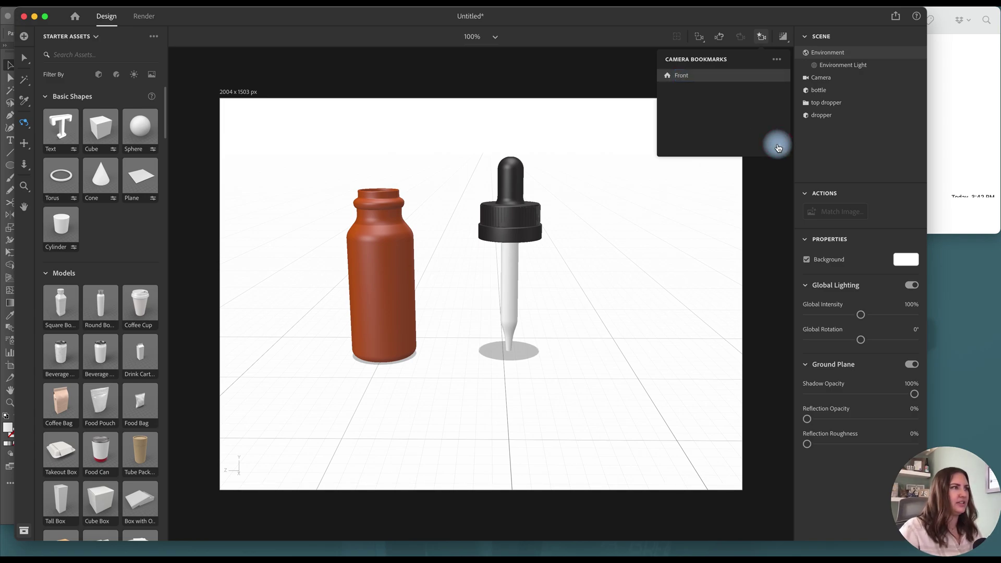
key("v")
Group the 'top dropper' cap and the pipette and name the group 'Dropper'
left_click(510, 195)
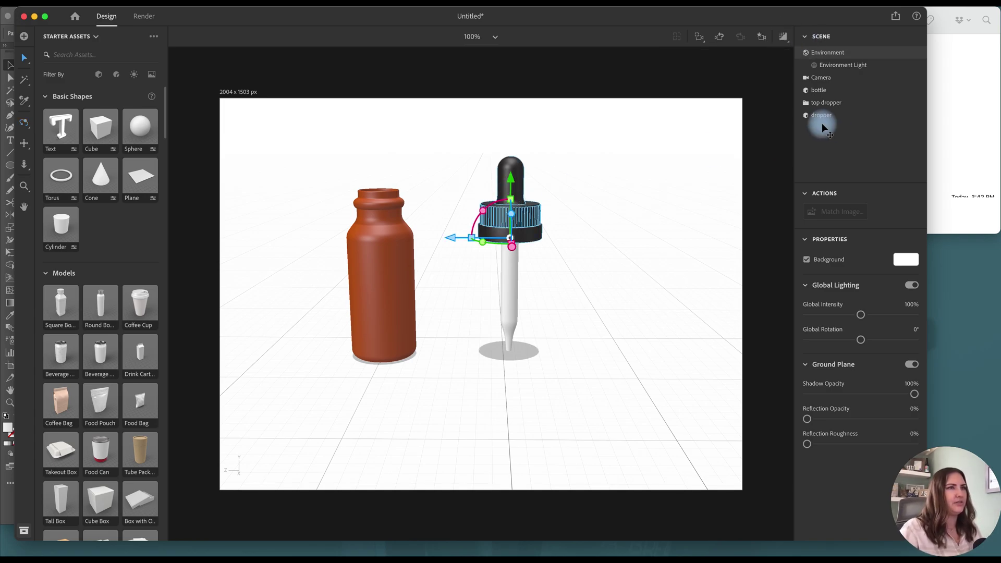
left_click(809, 90)
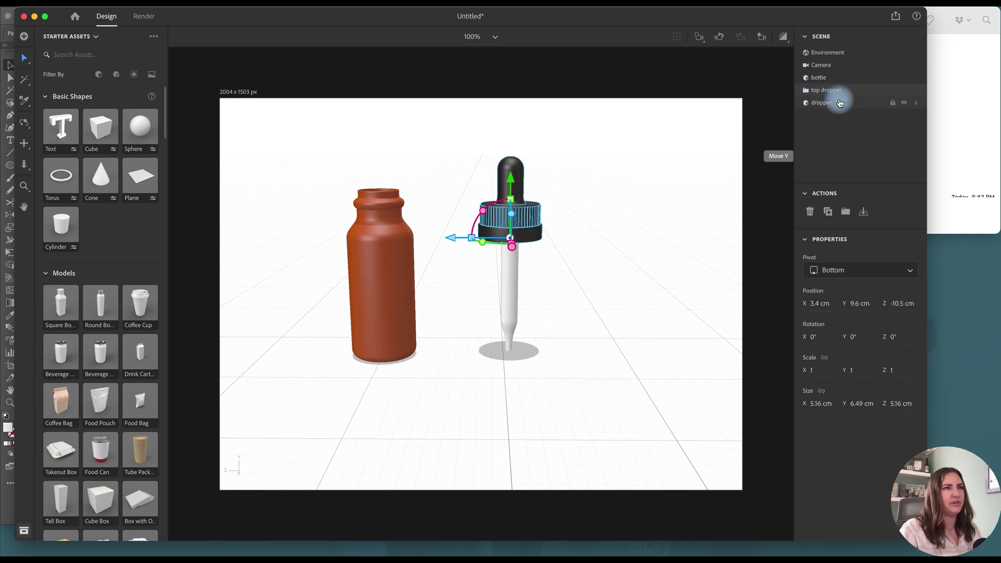
left_click(837, 100, "shift")
left_click(846, 212)
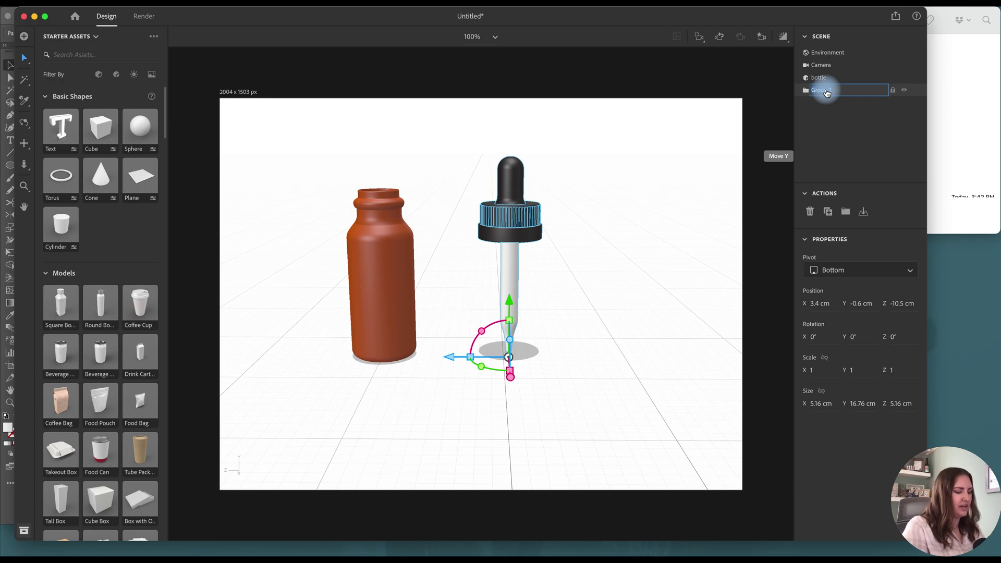
key("Return")
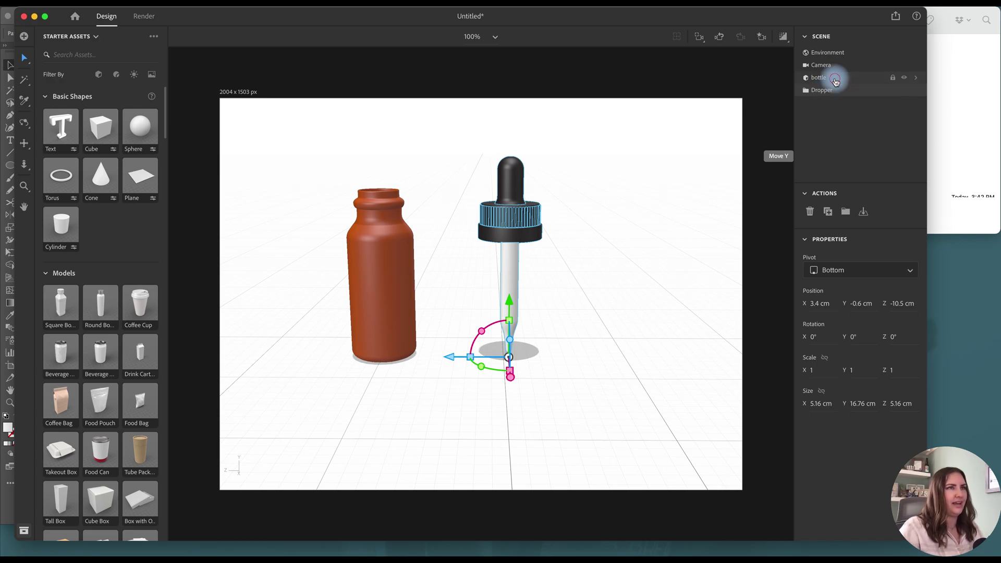
Centre the Dropper group on the bottle and raise it to Y 2.9 cm into the neck
left_click(829, 77)
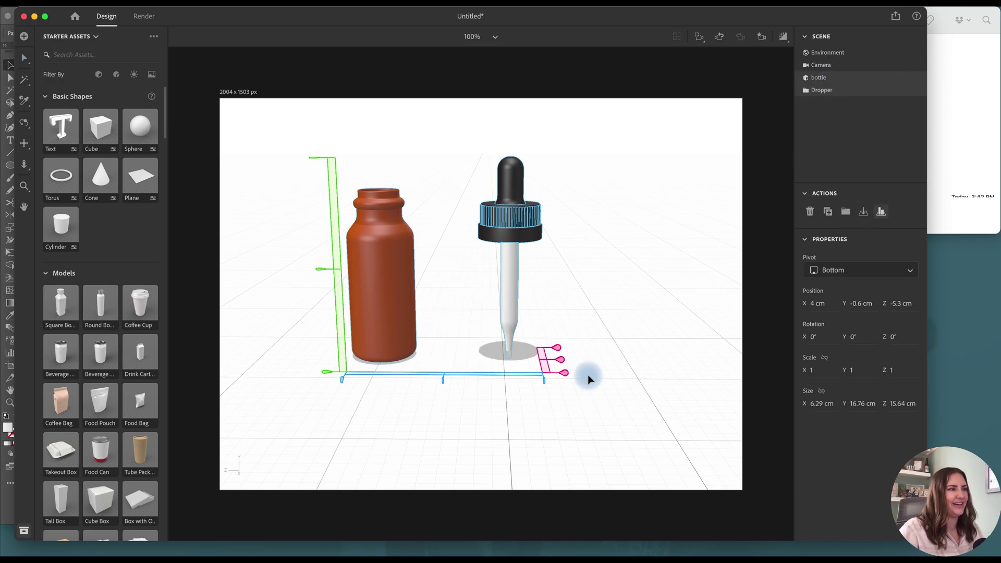
left_click(442, 376)
left_click(498, 359)
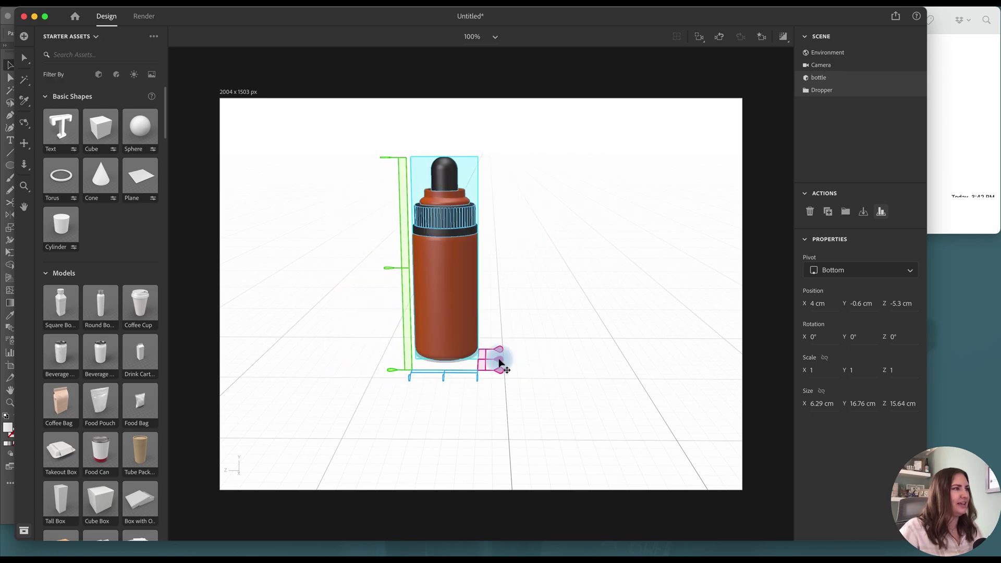
left_click(845, 90)
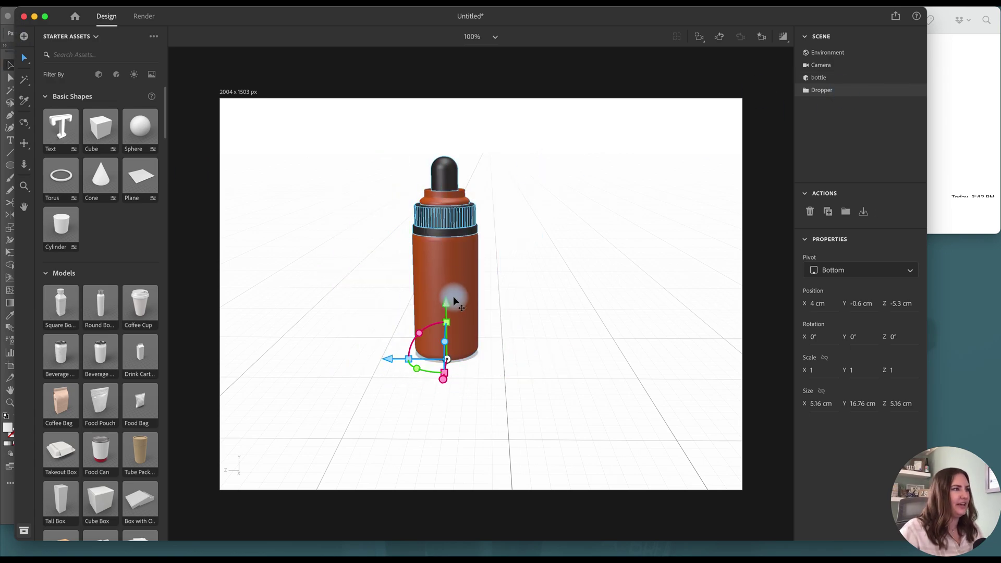
left_click_drag(446, 302, 444, 261)
Check the Illustrator reference artwork, then return to the Dimension scene
key("ctrl+Up")
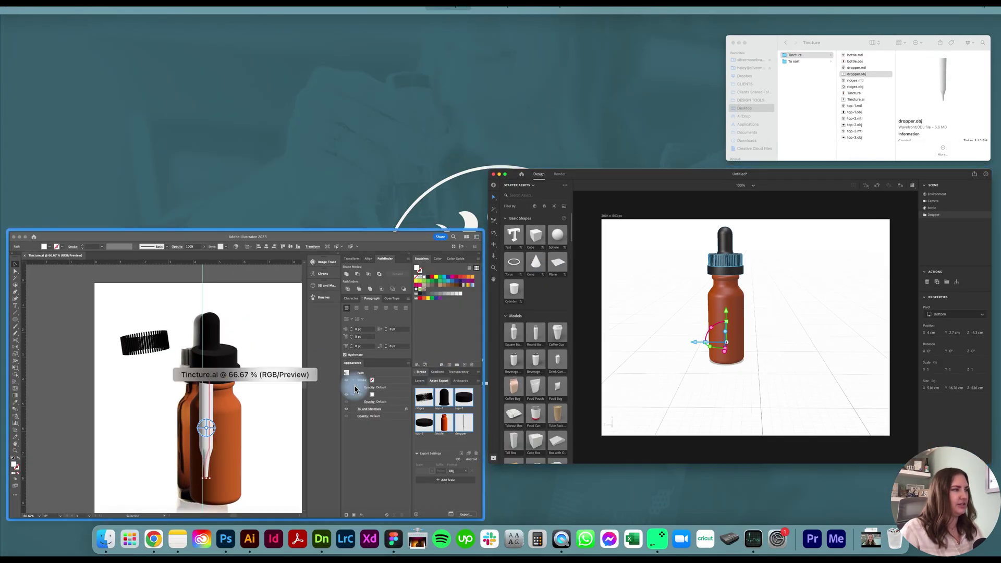
left_click(287, 392)
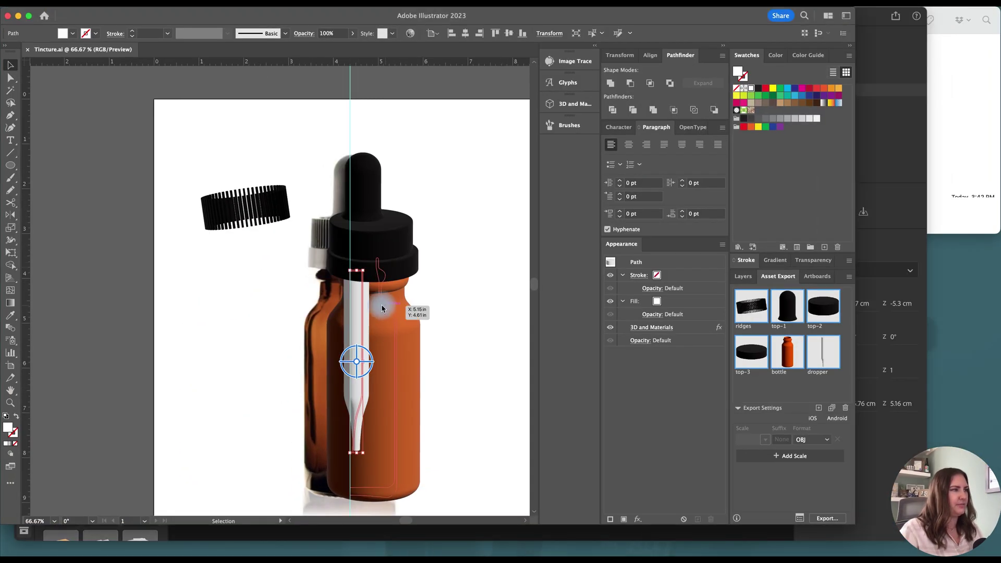
key("ctrl+Up")
left_click(499, 205)
scroll(471, 213, "down", 2)
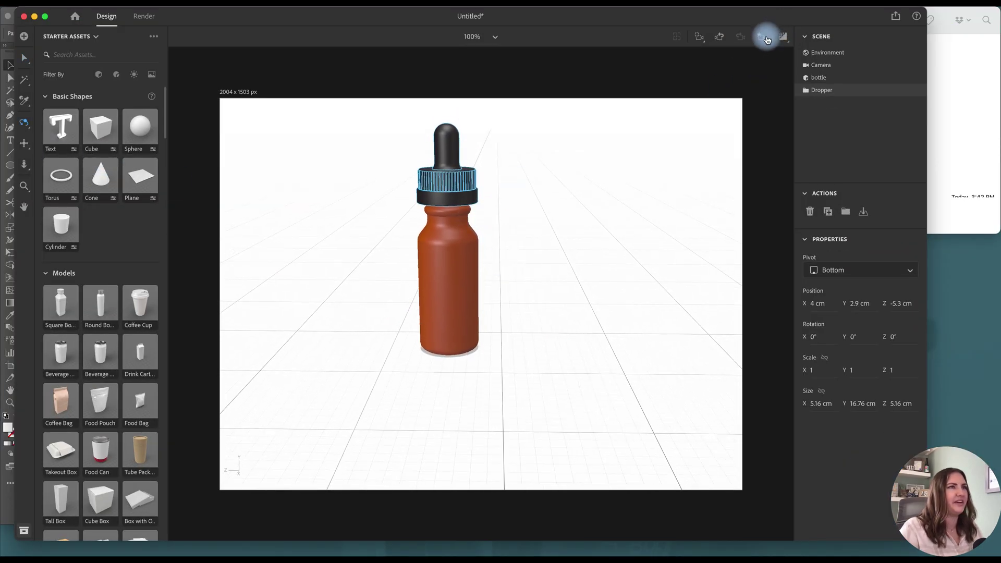
Switch to the Front camera and move the bottle to X 19.8 cm, Z -9.9 cm
left_click(762, 36)
left_click(715, 75)
left_click(24, 58)
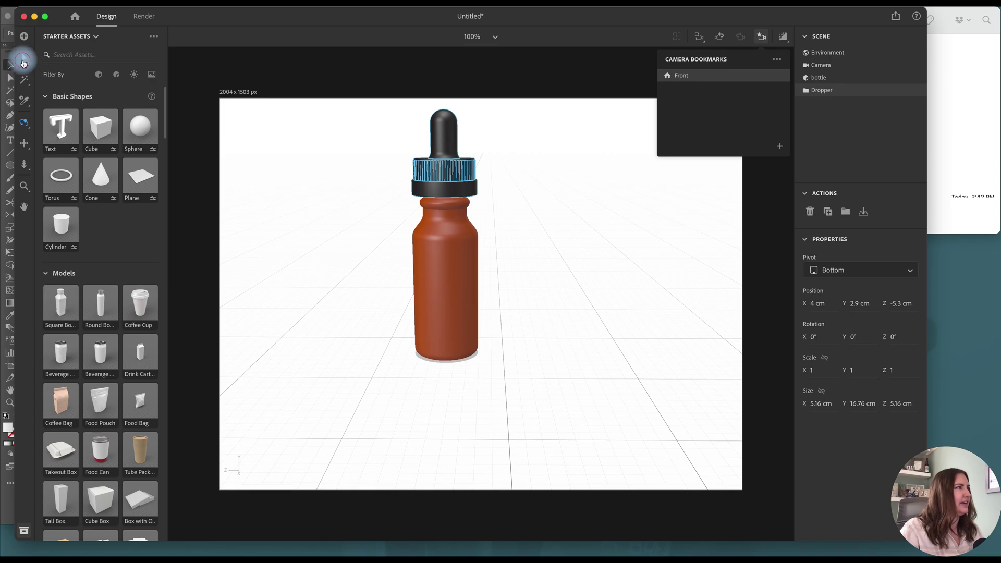
left_click(831, 76)
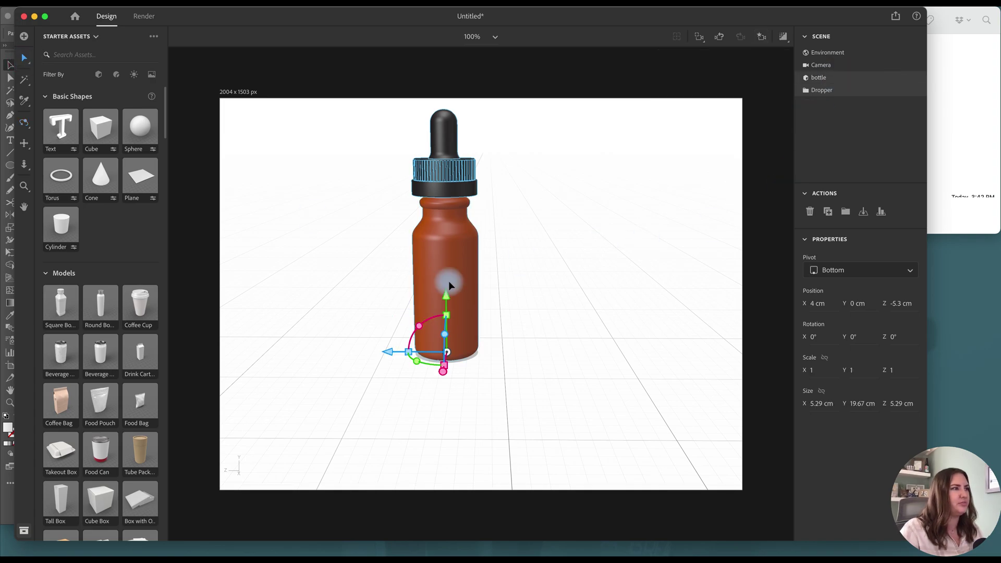
left_click_drag(486, 308, 464, 309)
left_click(24, 143)
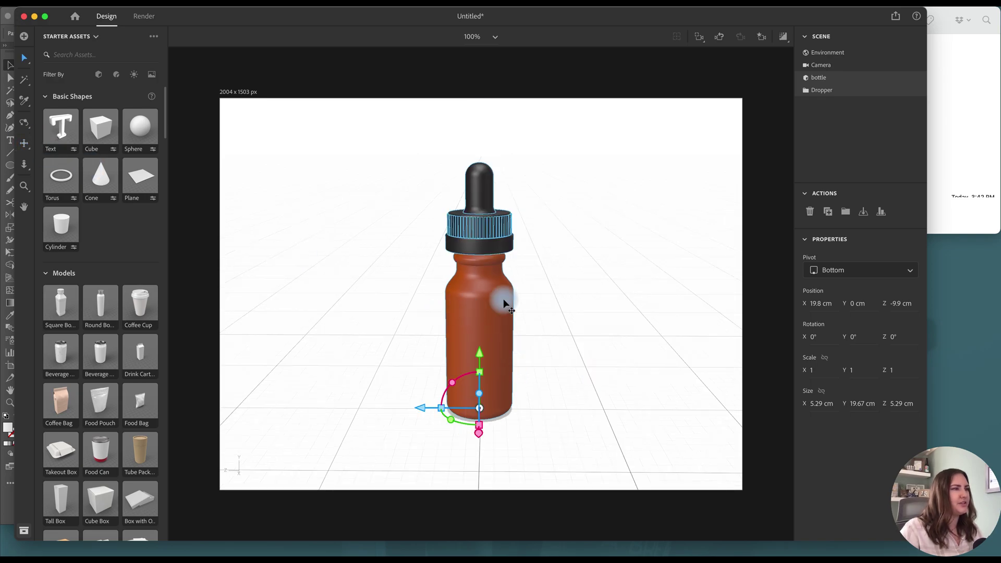
Inspect the bottle's material0 base colour, hex B74D02
left_click(863, 124)
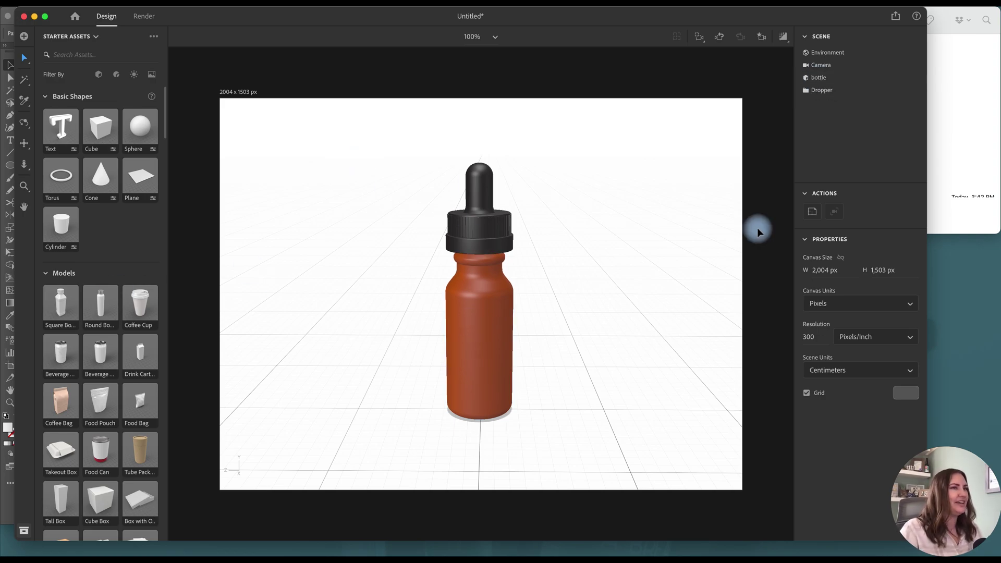
double_click(914, 81)
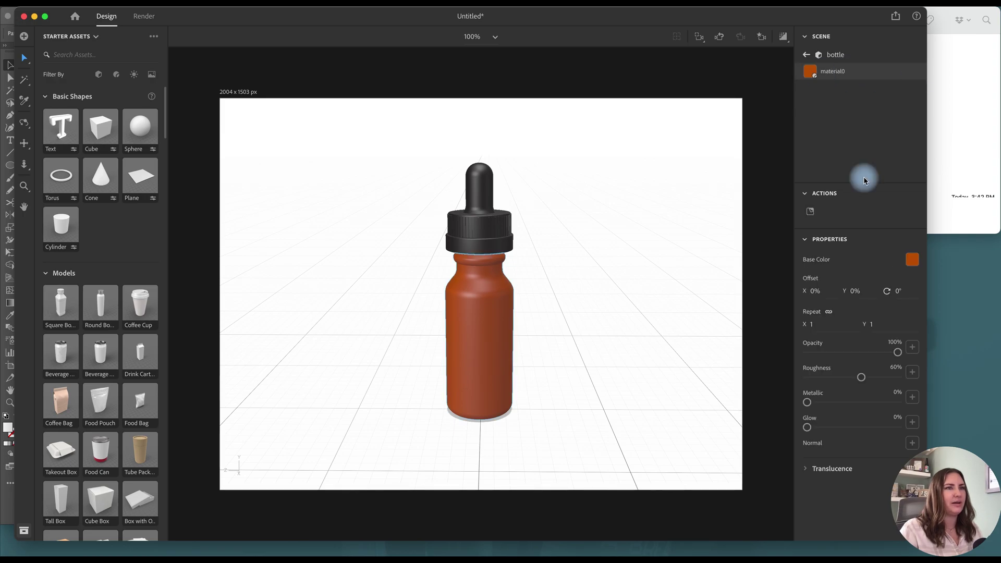
left_click(911, 259)
left_click(817, 343)
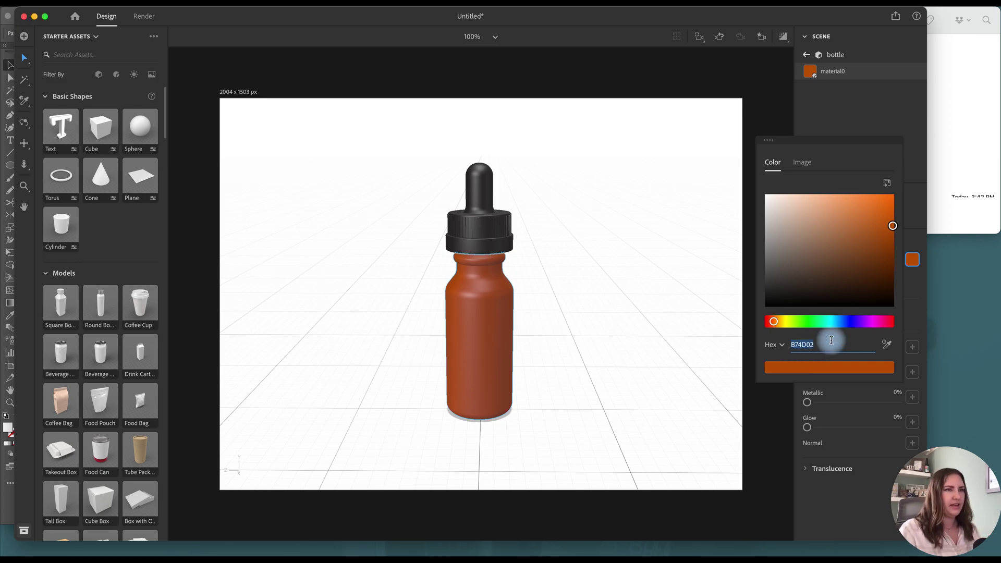
left_click(913, 259)
Apply the Adobe Standard Glass material to the bottle
scroll(110, 287, "down", 20)
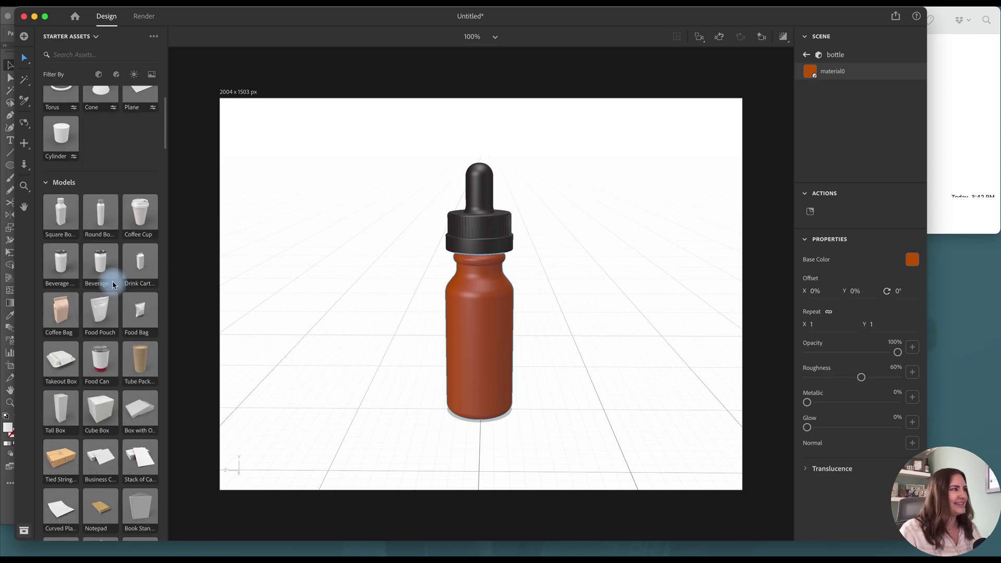
scroll(113, 285, "down", 5)
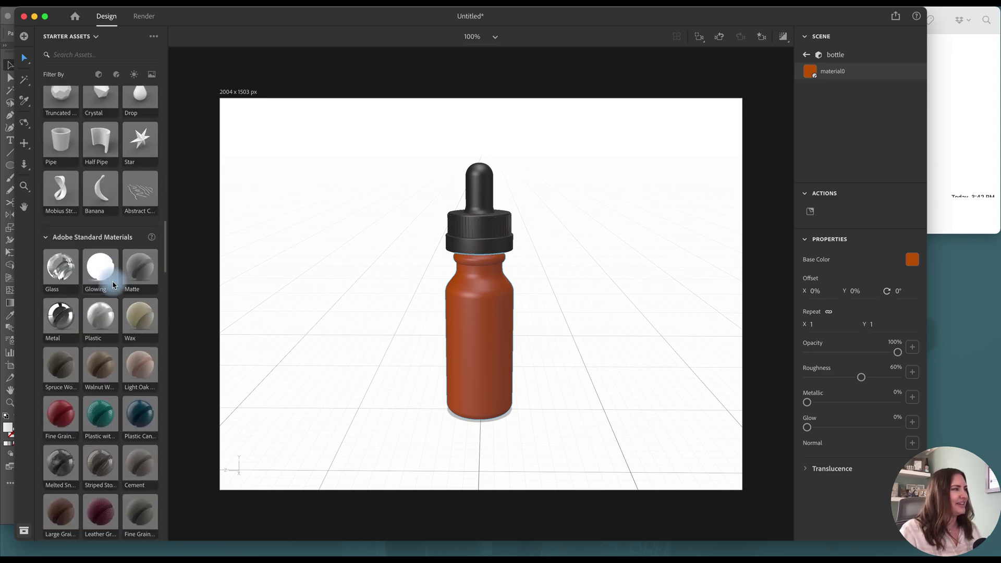
left_click_drag(65, 269, 483, 336)
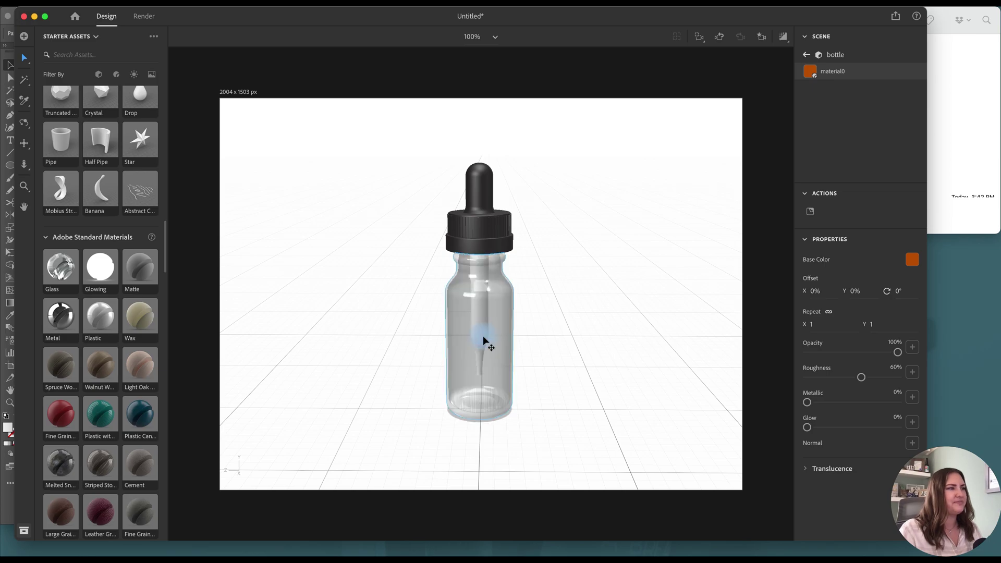
Set the glass Base Color to the saved amber swatch B74D02
left_click(913, 263)
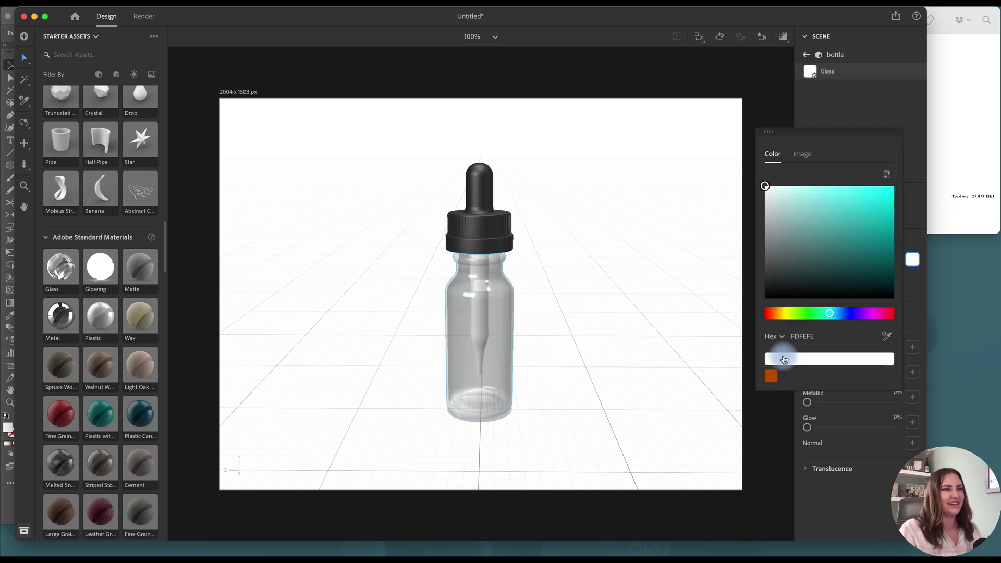
left_click(771, 377)
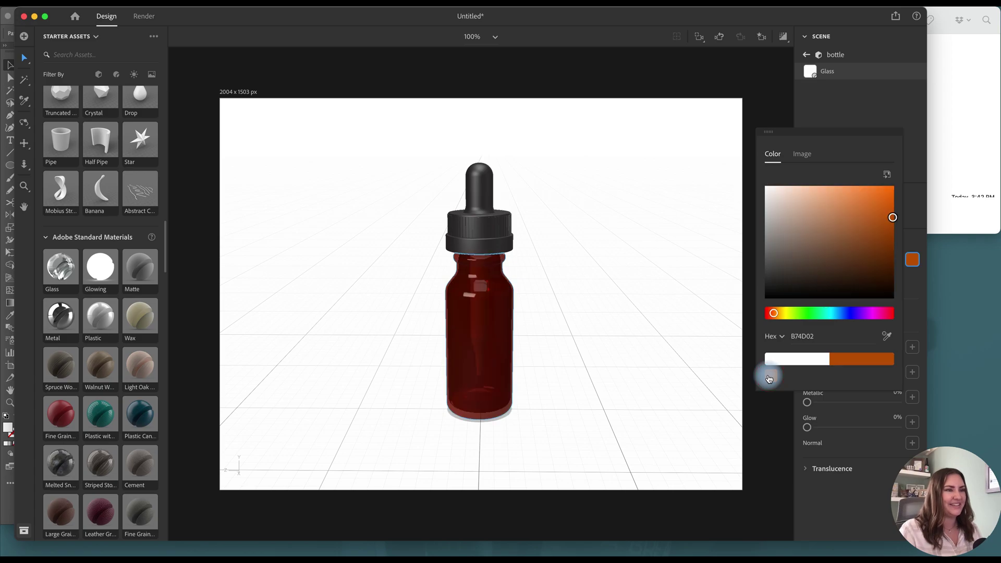
left_click(912, 260)
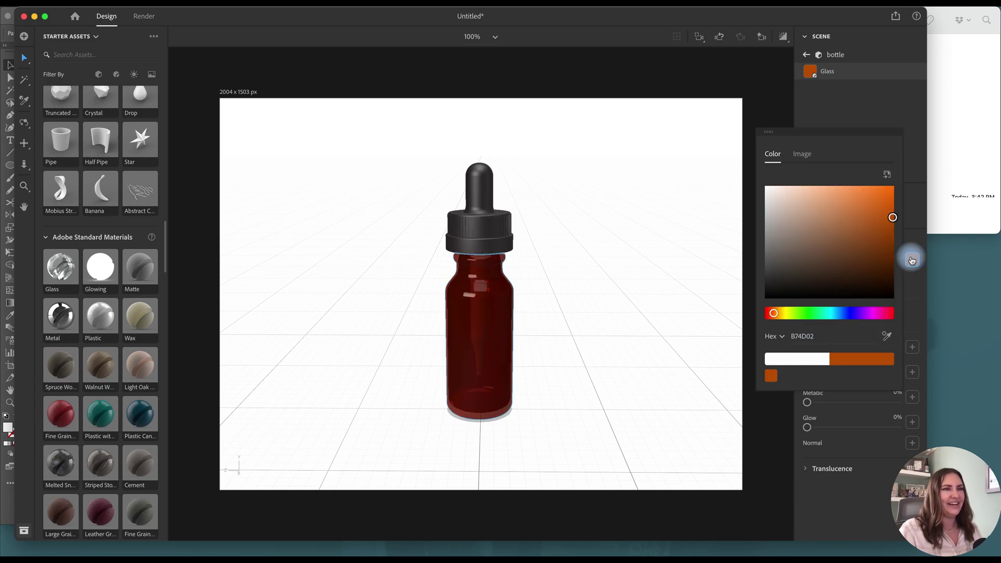
Under Translucence, lower the glass Index of Refraction and set Density to 0
left_click(807, 471)
scroll(801, 459, "down", 2)
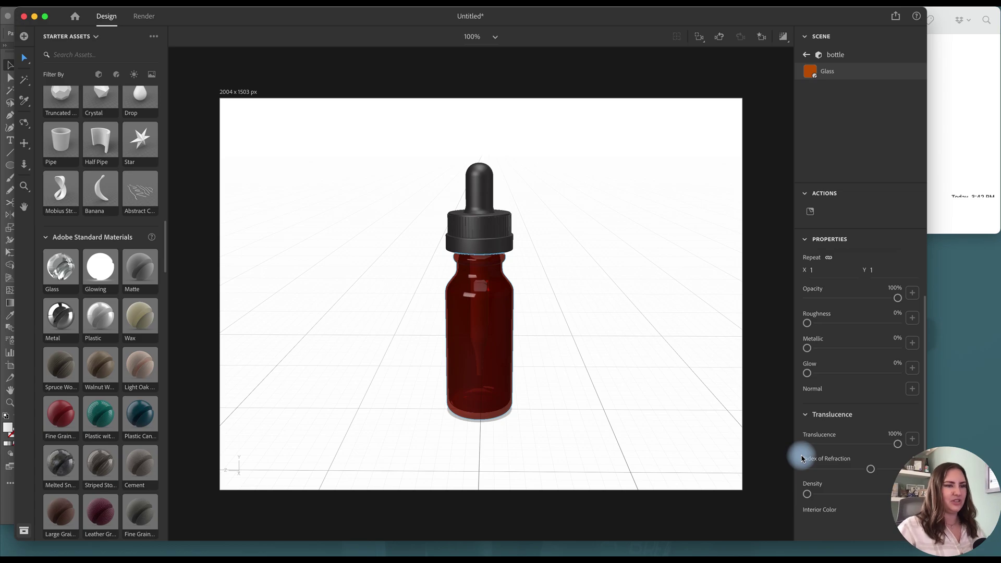
left_click_drag(871, 469, 841, 466)
left_click(808, 496)
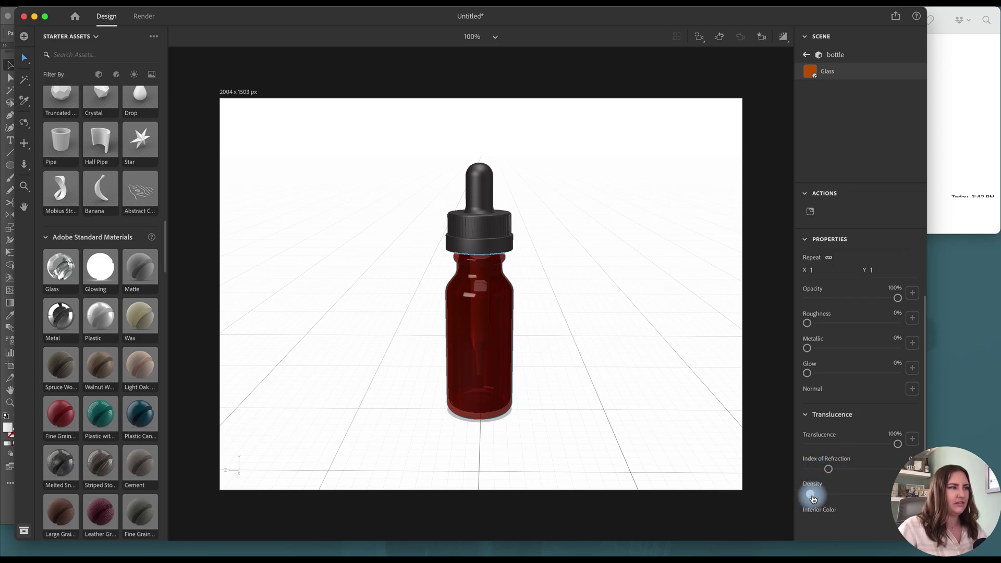
left_click_drag(813, 500, 795, 492)
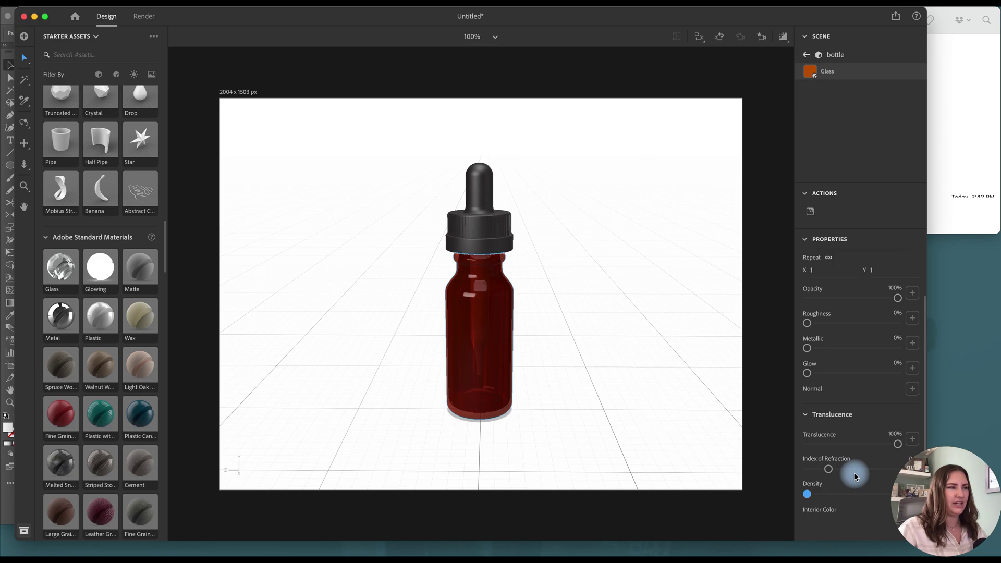
Toggle the realistic render preview, then lighten the glass colour toward orange-brown
left_click(783, 38)
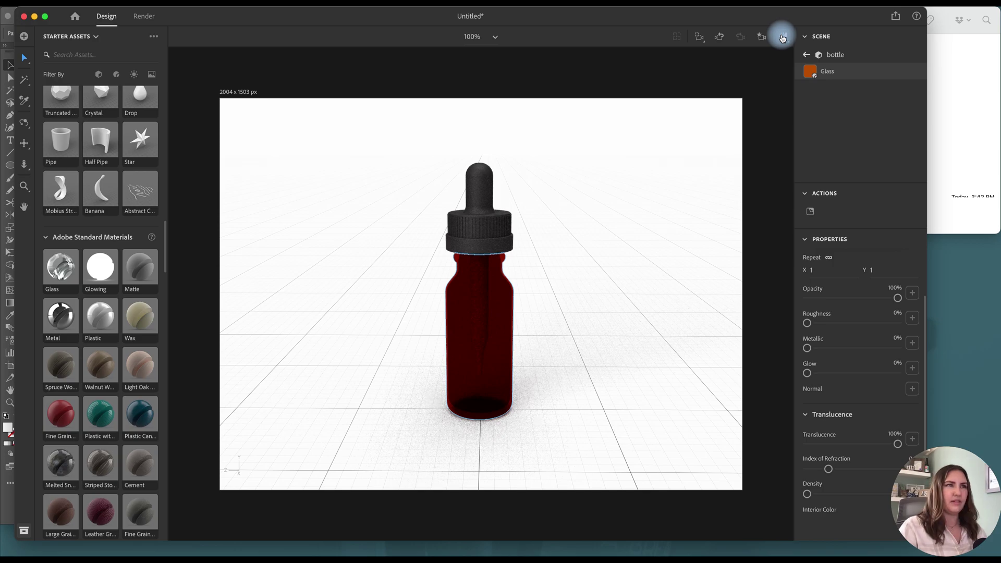
left_click(782, 38)
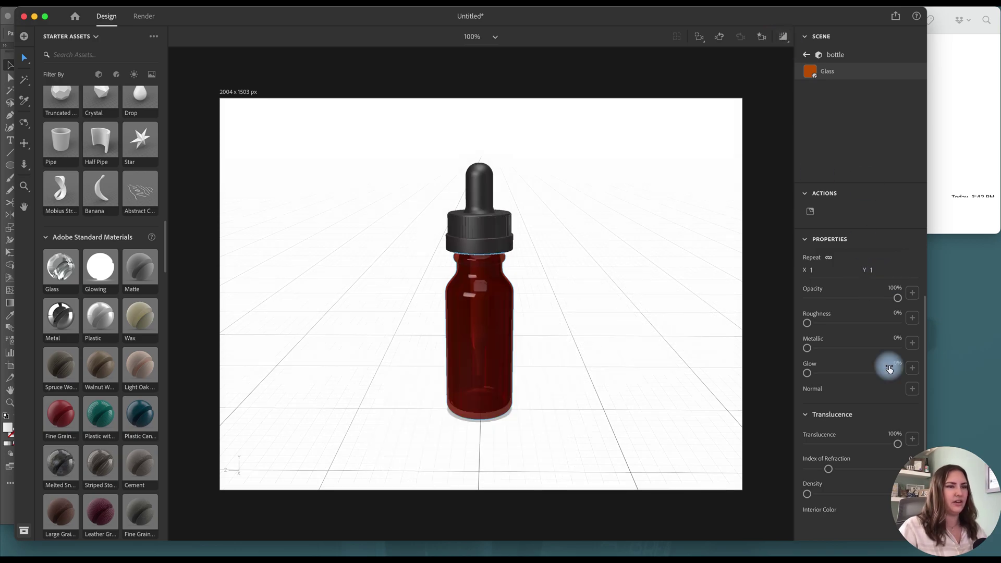
scroll(875, 386, "up", 2)
left_click(913, 259)
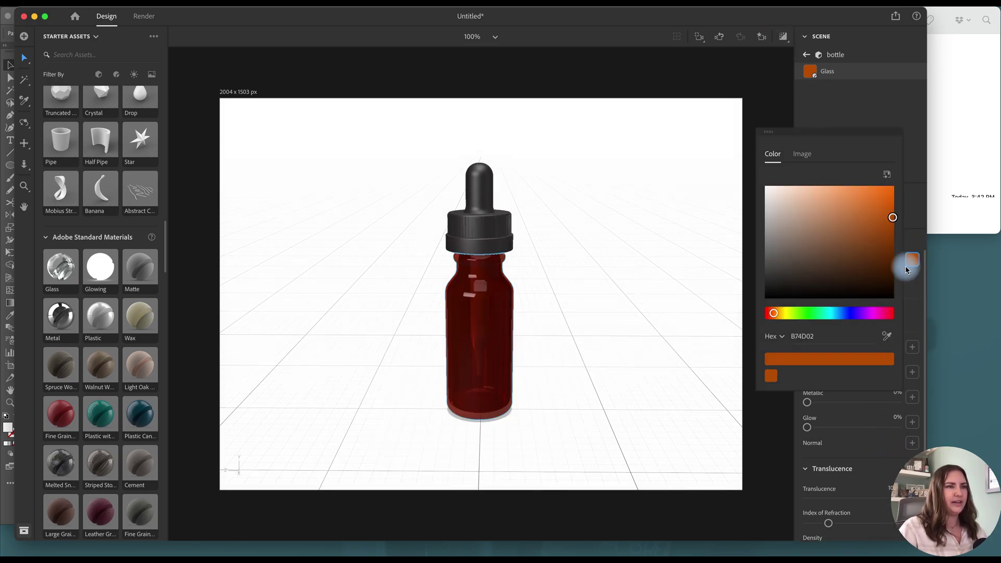
left_click_drag(856, 209, 833, 203)
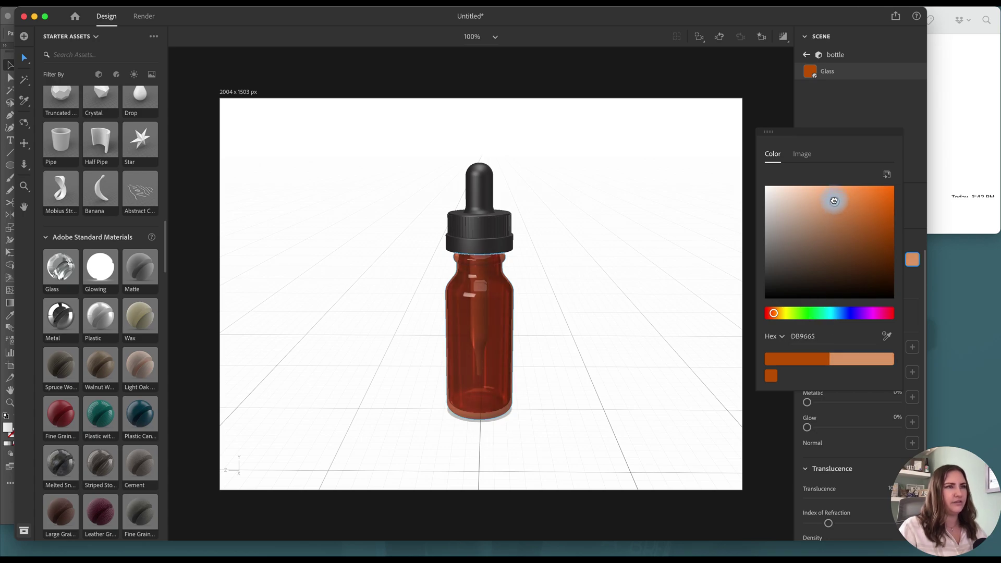
left_click(911, 261)
Reopen the bottle's Glass material with realistic preview on and darken the colour toward amber
left_click(807, 58)
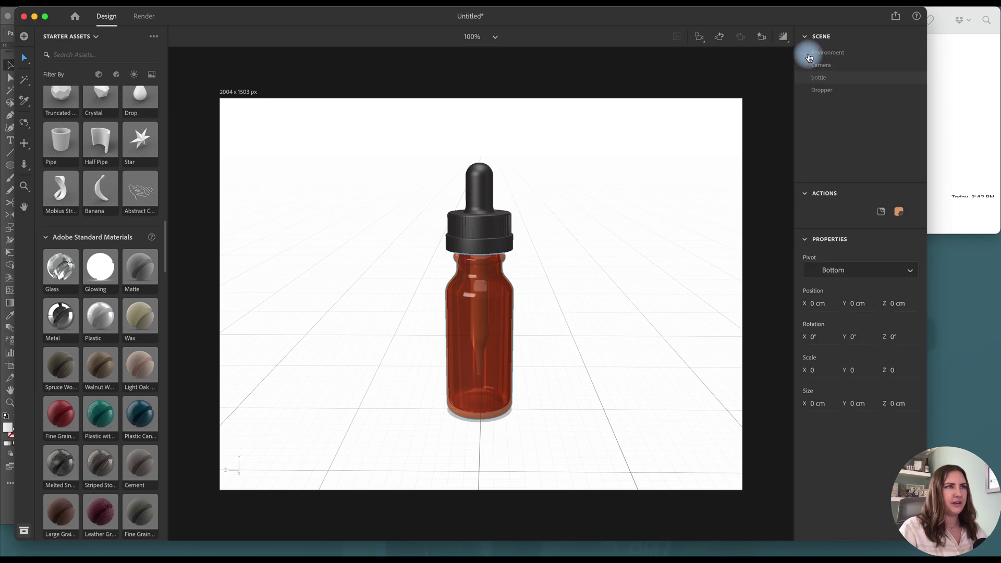
double_click(817, 76)
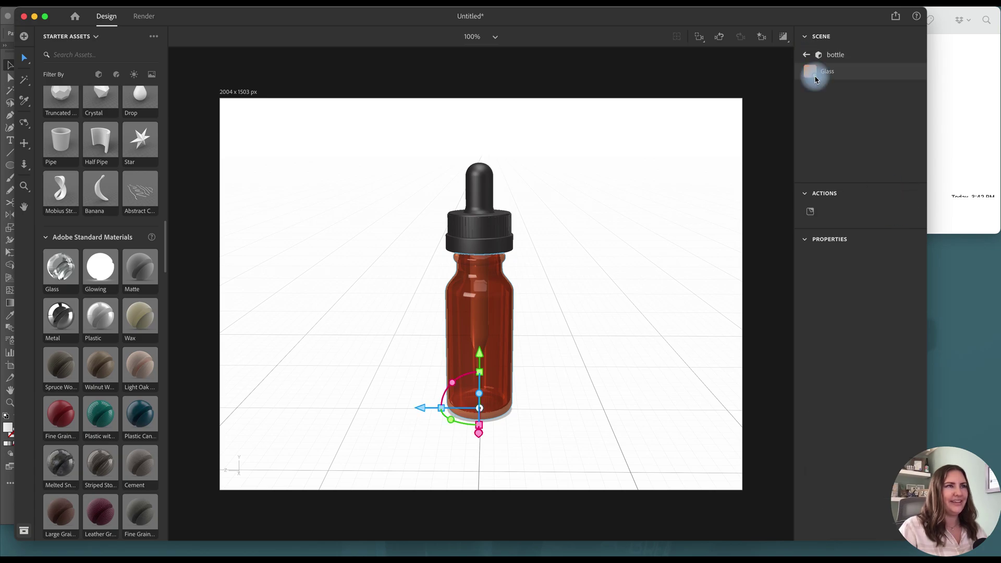
left_click(781, 37)
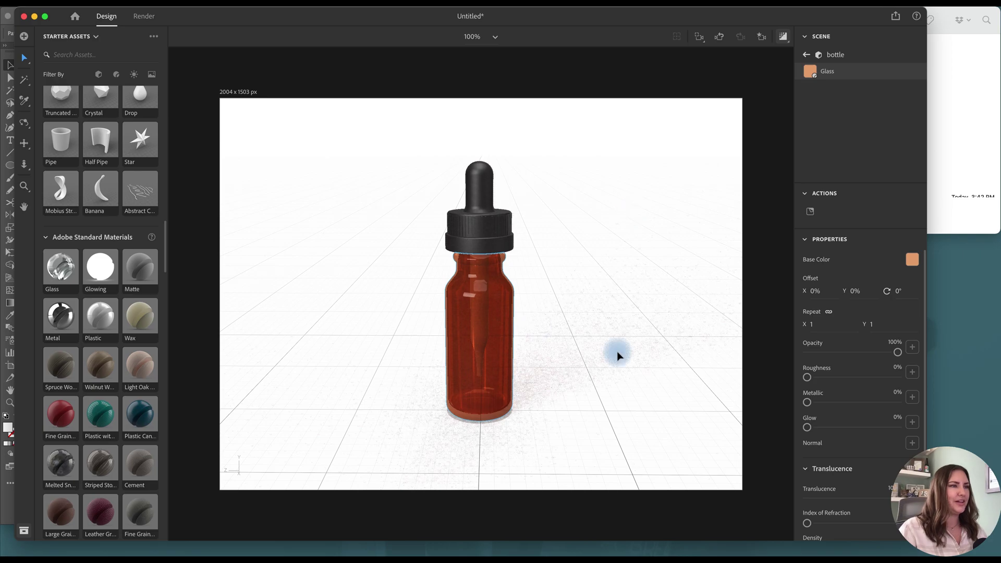
left_click(914, 263)
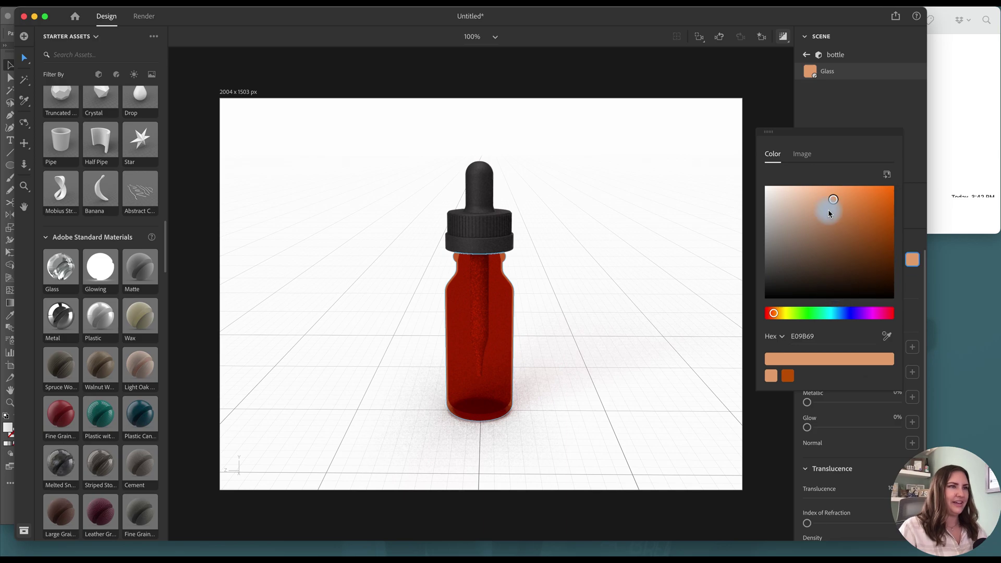
mouse_move(828, 213)
left_mouse_down()
mouse_move(842, 208)
mouse_move(822, 211)
left_mouse_up()
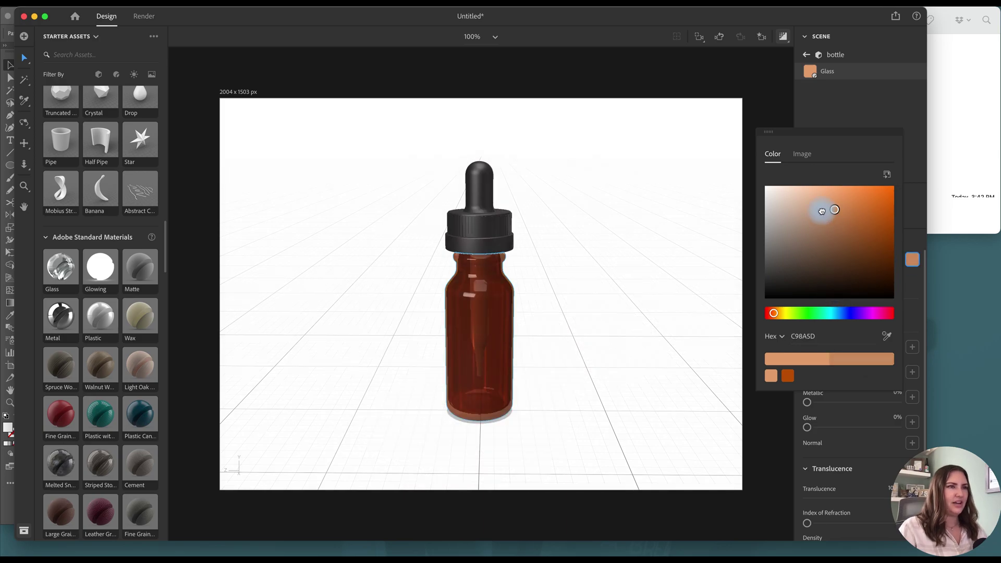
left_click(913, 262)
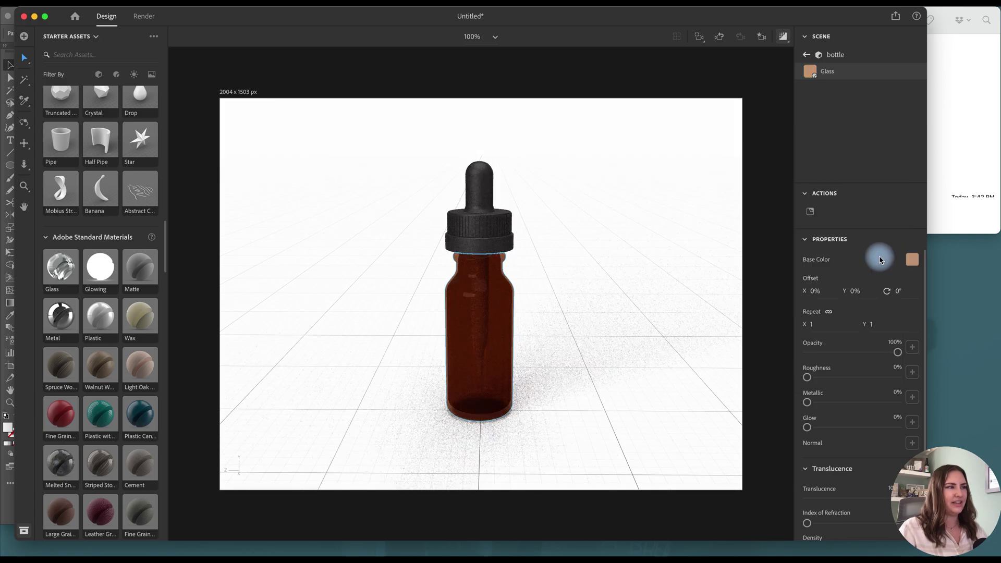
Give the glass the light tan base colour E8C5AC and return to the Scene list
left_click(830, 525)
left_click(912, 259)
left_click(800, 197)
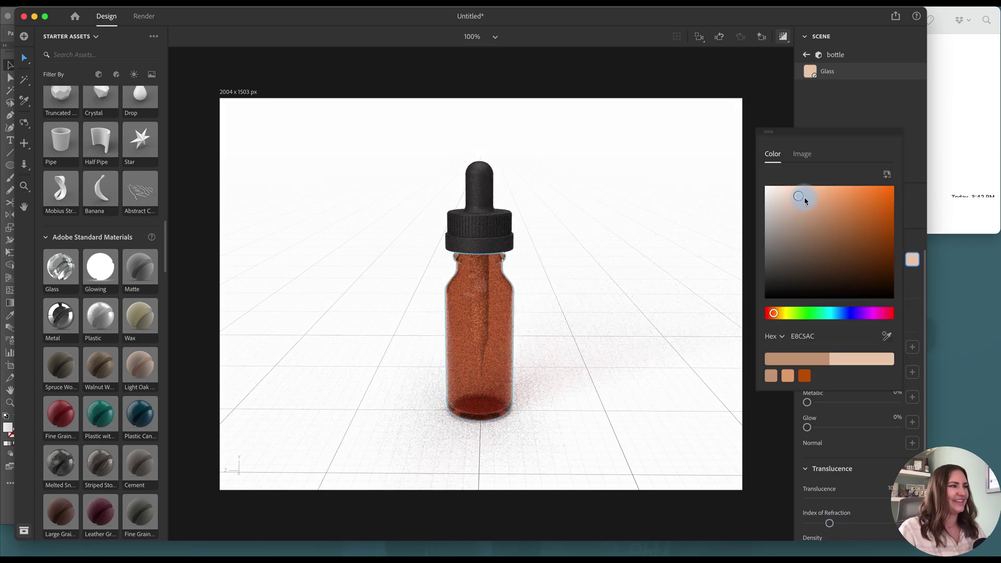
left_click(808, 93)
Apply the Starter Assets Glass material to the dropper tube, then deselect everything
left_click(475, 184)
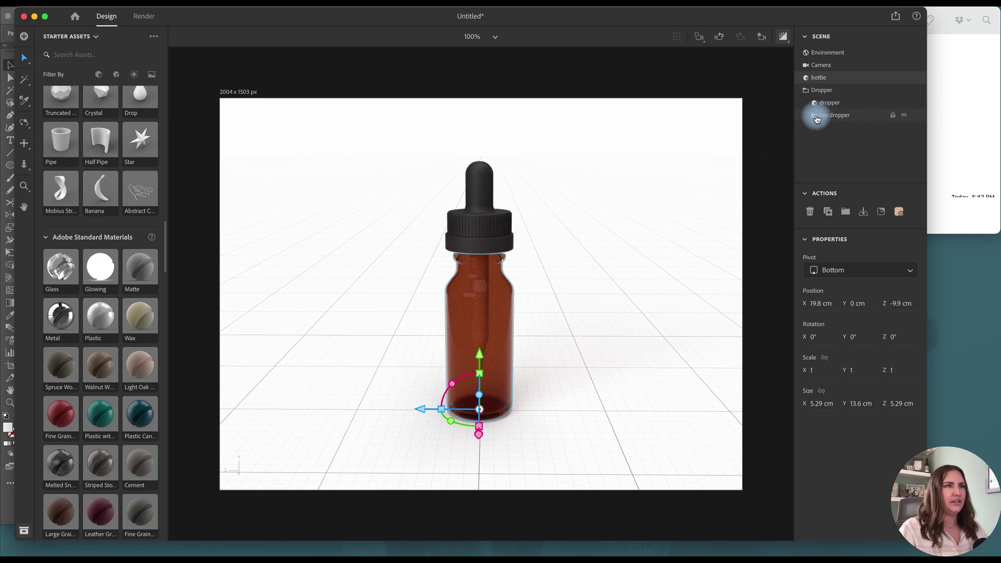
left_click_drag(53, 268, 825, 106)
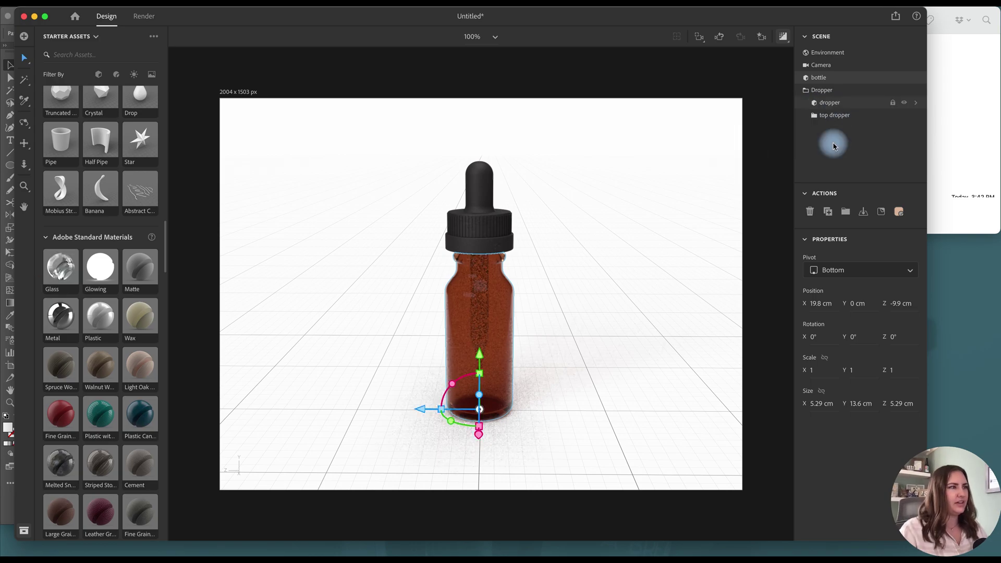
left_click(753, 177)
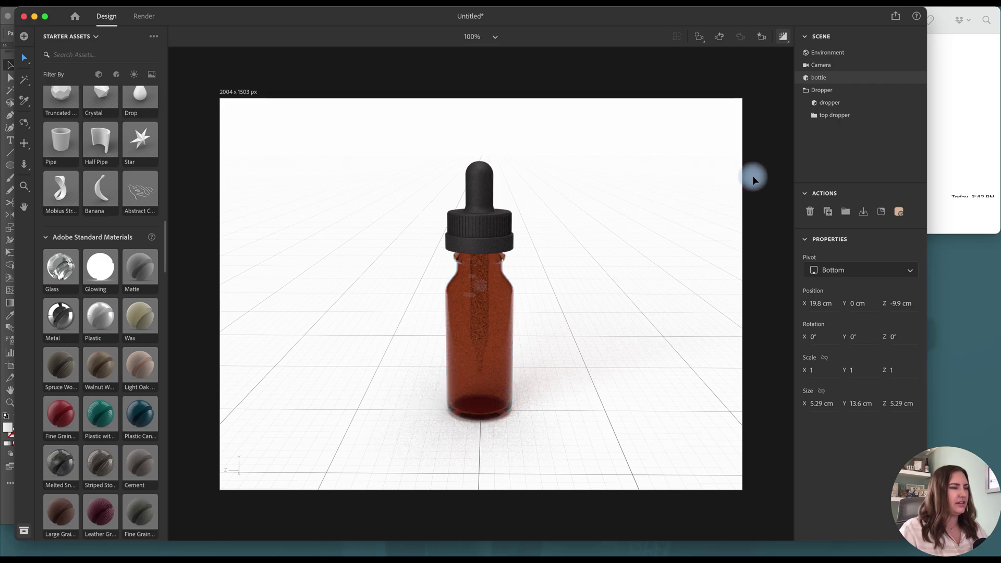
Raise the Dropper group, then lower it onto the bottle neck at Position Y 3.1 cm
left_click(833, 91)
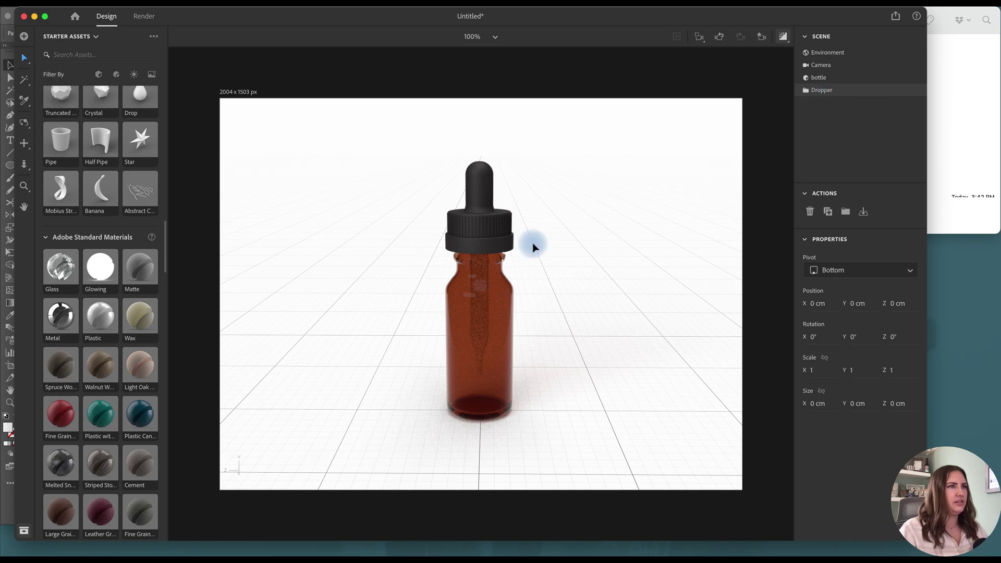
left_click_drag(477, 323, 530, 192)
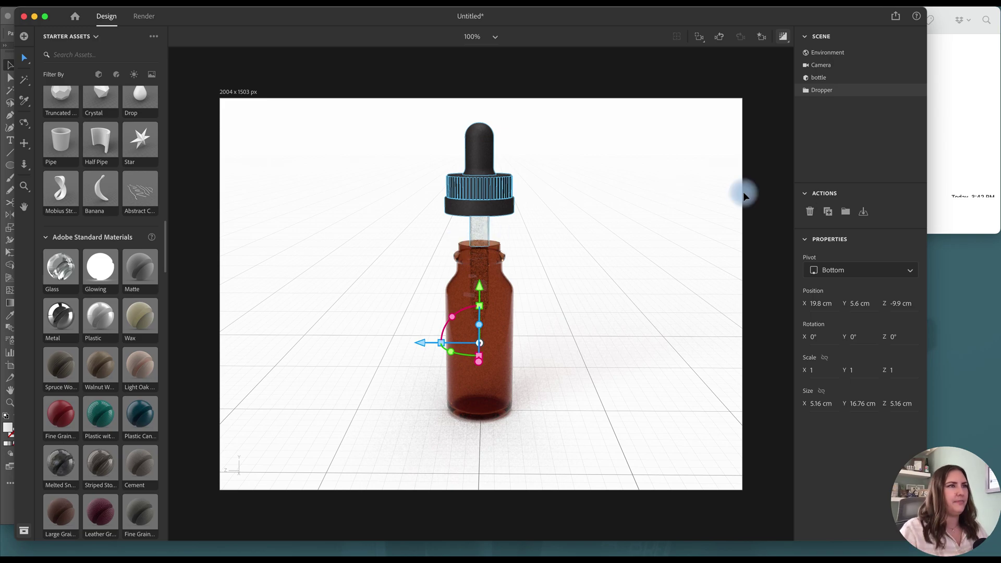
left_click_drag(481, 287, 484, 314)
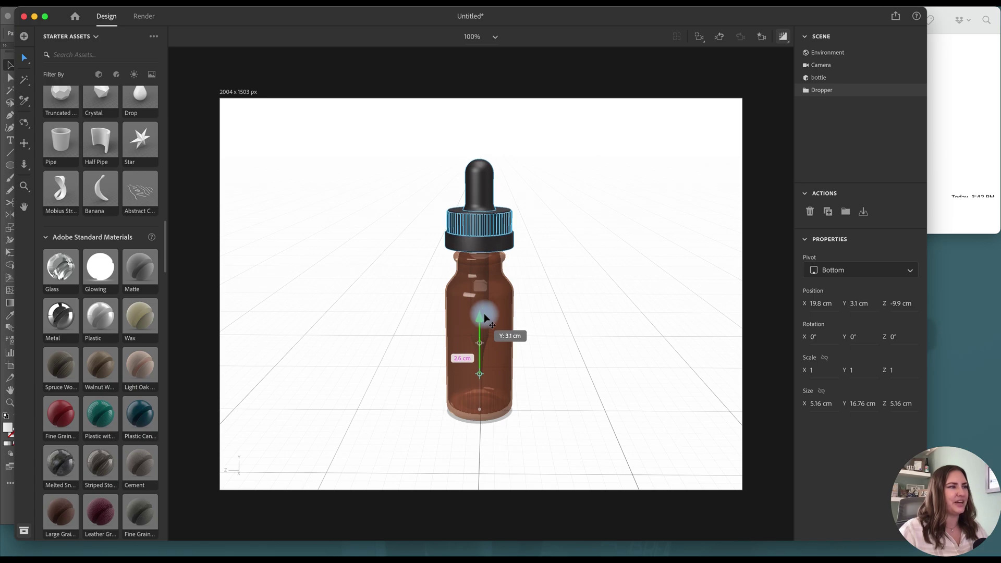